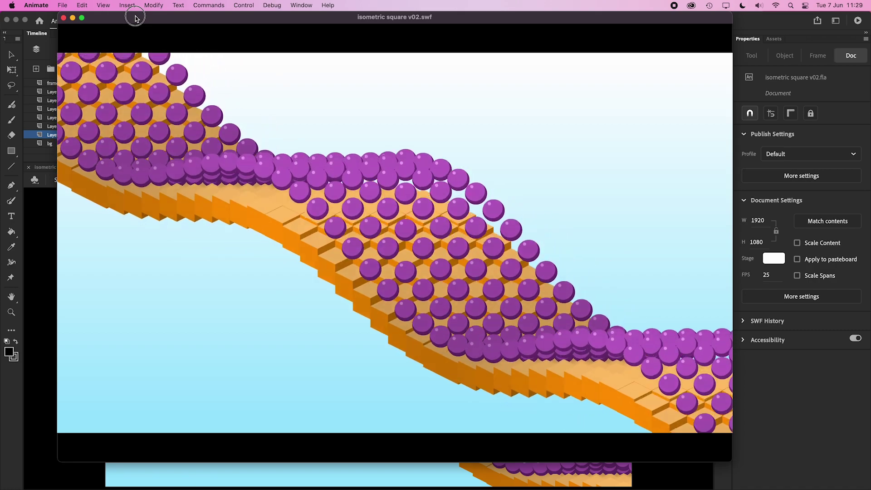
# - Close the movie preview and scrub the isometric wave forward and back on the main stage
pyautogui.moveTo(136, 19); pyautogui.dragTo(162, 28)
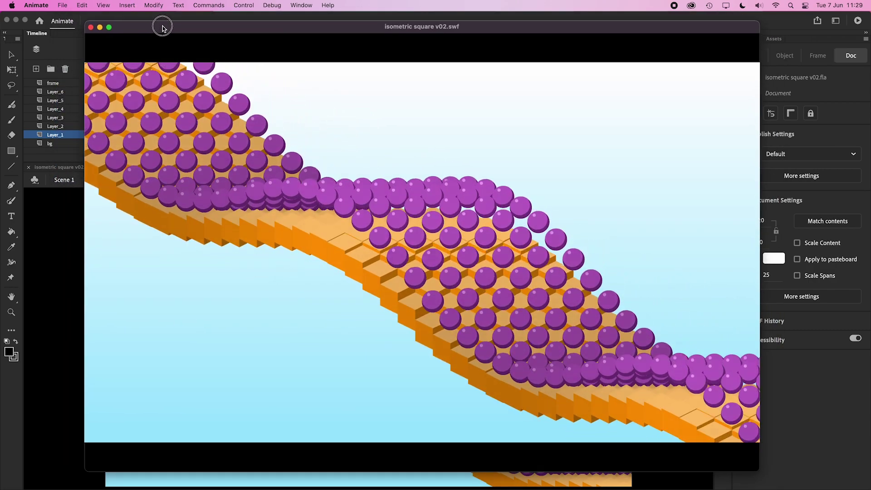
pyautogui.click(91, 27)
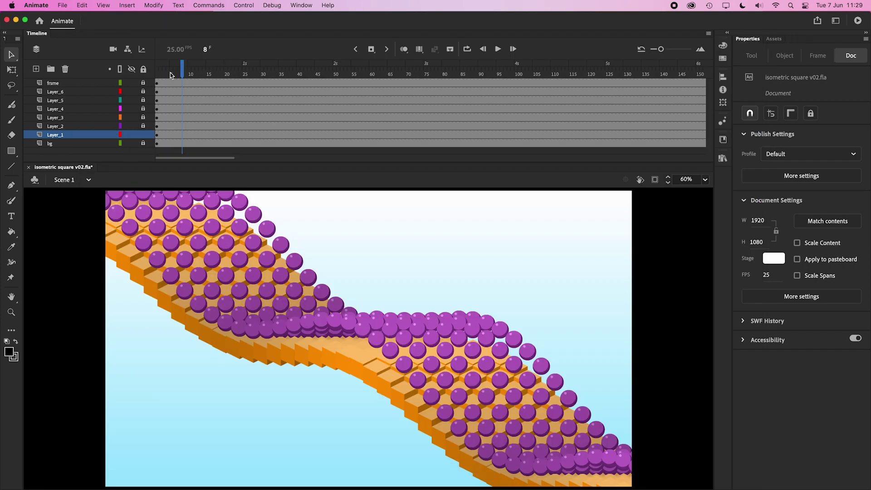
pyautogui.moveTo(182, 68); pyautogui.dragTo(437, 69)
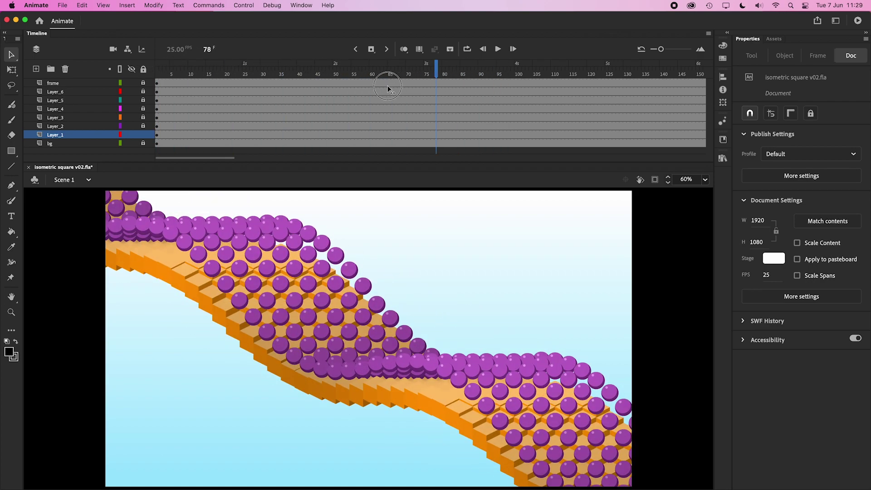
pyautogui.moveTo(383, 89)
pyautogui.mouseDown()
pyautogui.moveTo(479, 97)
pyautogui.moveTo(413, 87)
pyautogui.moveTo(411, 95)
pyautogui.moveTo(355, 76)
pyautogui.moveTo(409, 91)
pyautogui.mouseUp()
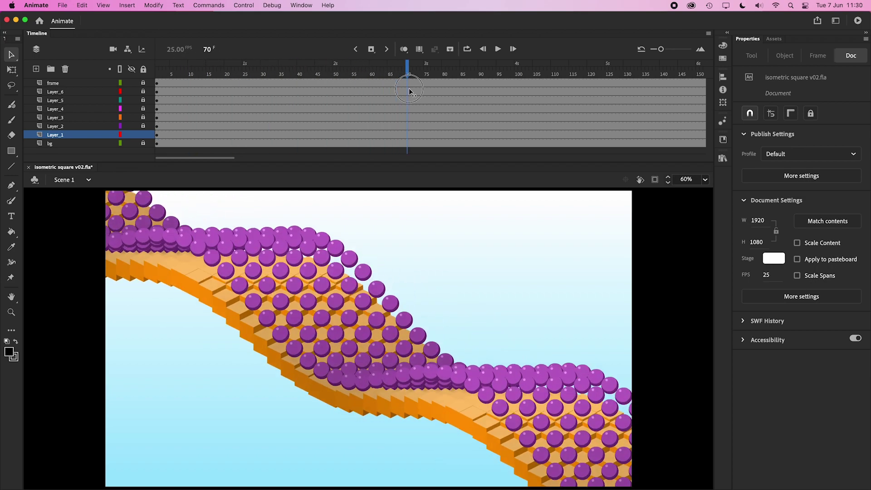
pyautogui.moveTo(409, 91)
pyautogui.mouseDown()
pyautogui.moveTo(280, 74)
pyautogui.moveTo(479, 101)
pyautogui.moveTo(343, 91)
pyautogui.moveTo(325, 74)
pyautogui.mouseUp()
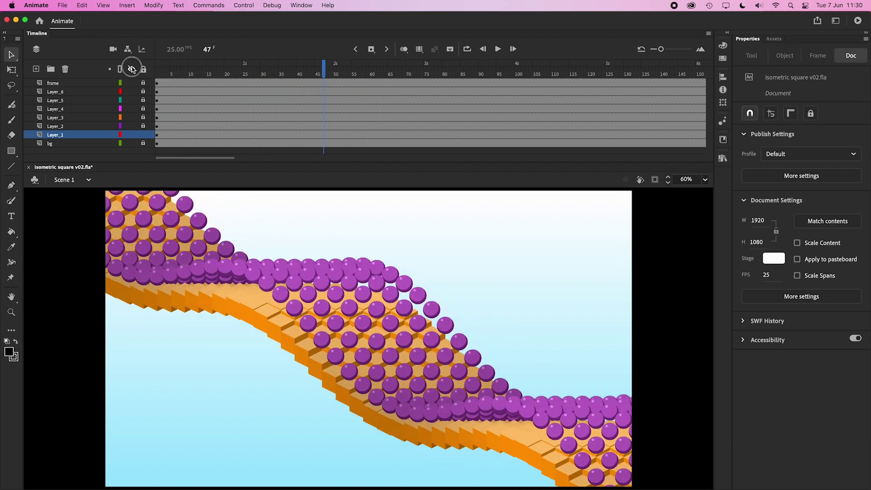
# - Show only Layer_1's row of cubes and balls, play it, and return to frame 1
pyautogui.click(132, 69)
pyautogui.click(132, 136)
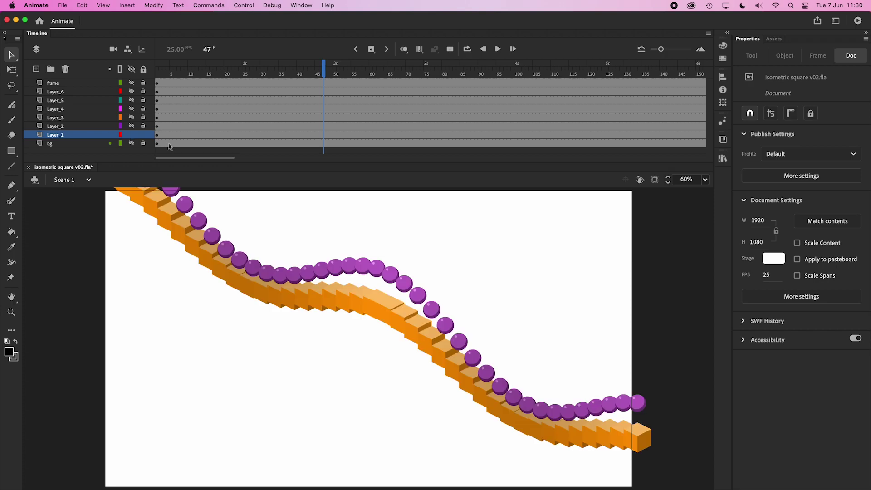
pyautogui.moveTo(188, 74); pyautogui.dragTo(196, 74)
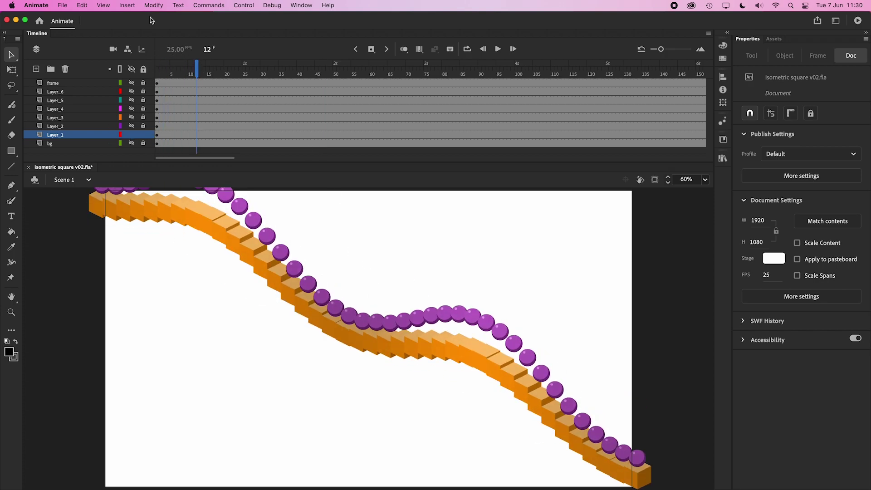
pyautogui.press('Return')
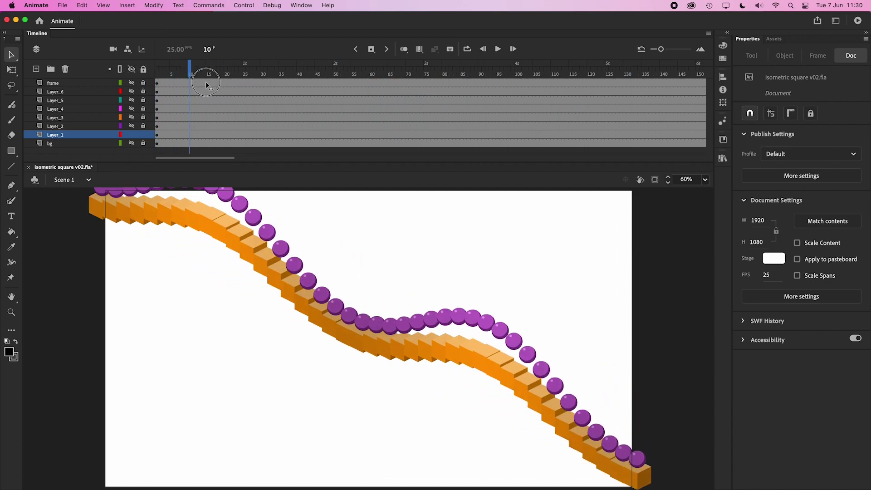
pyautogui.moveTo(384, 96)
pyautogui.mouseDown()
pyautogui.moveTo(161, 100)
pyautogui.moveTo(629, 143)
pyautogui.moveTo(131, 90)
pyautogui.mouseUp()
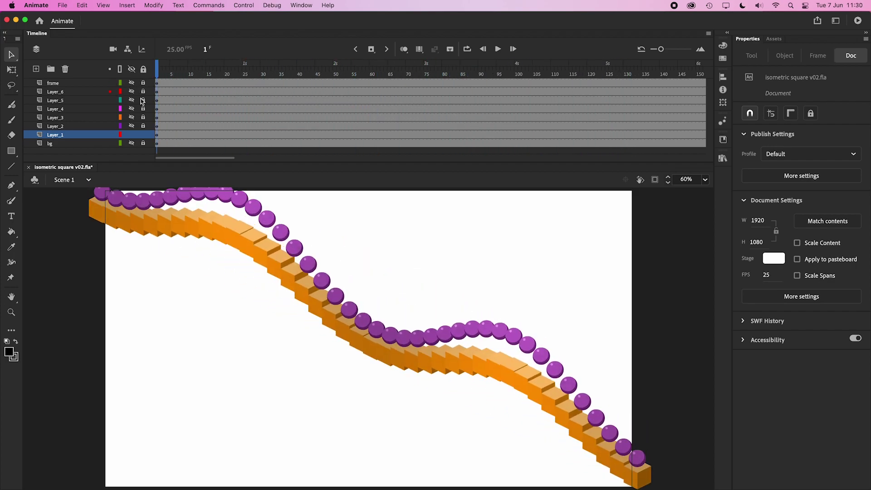
pyautogui.click(160, 134)
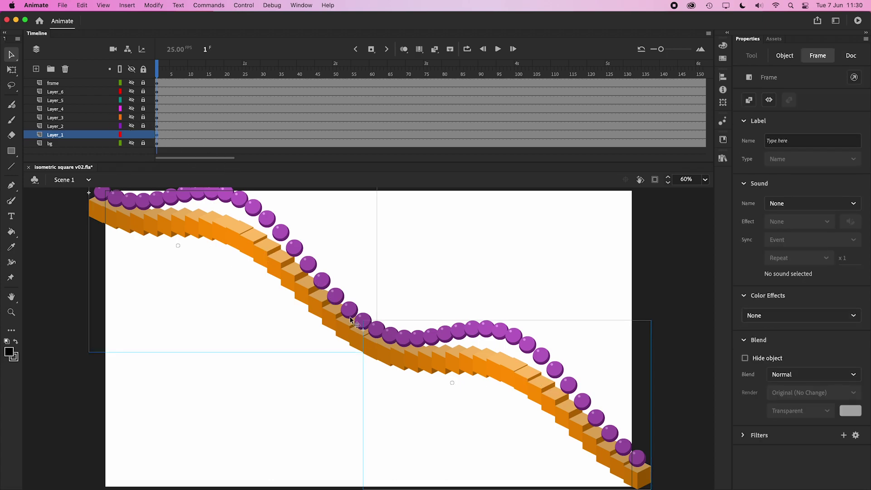
pyautogui.doubleClick(536, 394)
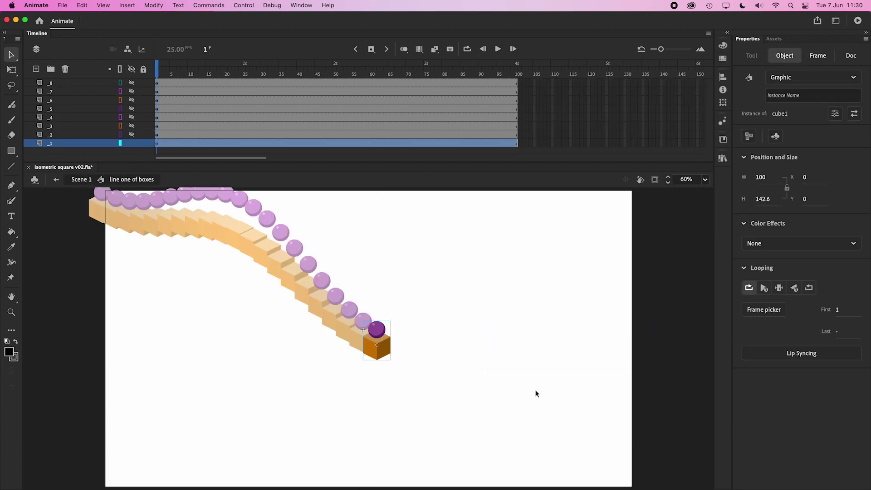
pyautogui.click(159, 72)
pyautogui.moveTo(159, 71)
pyautogui.mouseDown()
pyautogui.moveTo(355, 96)
pyautogui.moveTo(188, 89)
pyautogui.mouseUp()
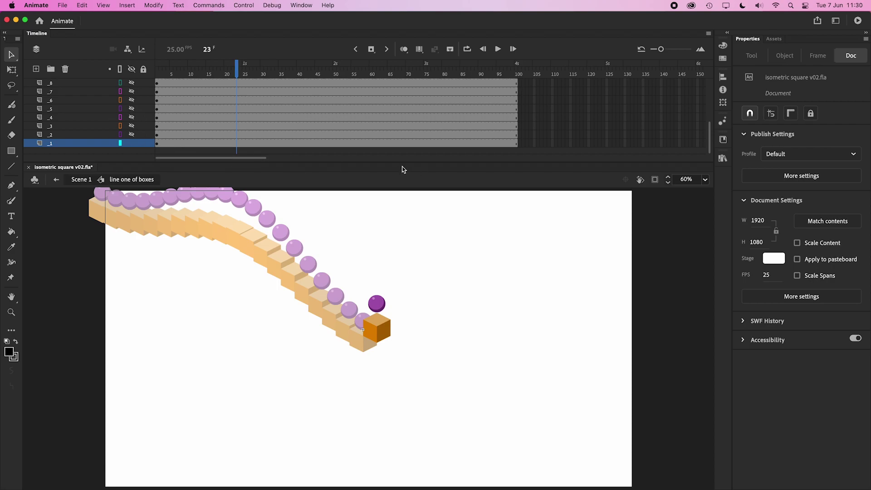
pyautogui.moveTo(400, 162); pyautogui.dragTo(416, 305)
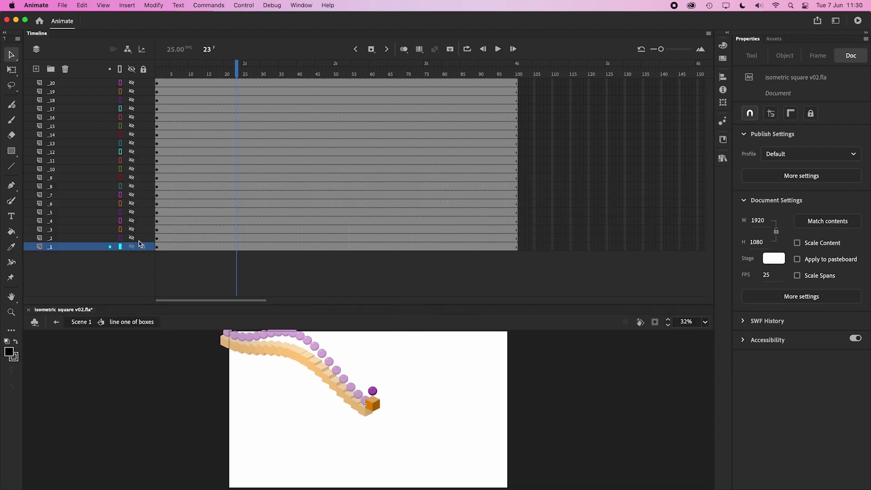
pyautogui.click(132, 69)
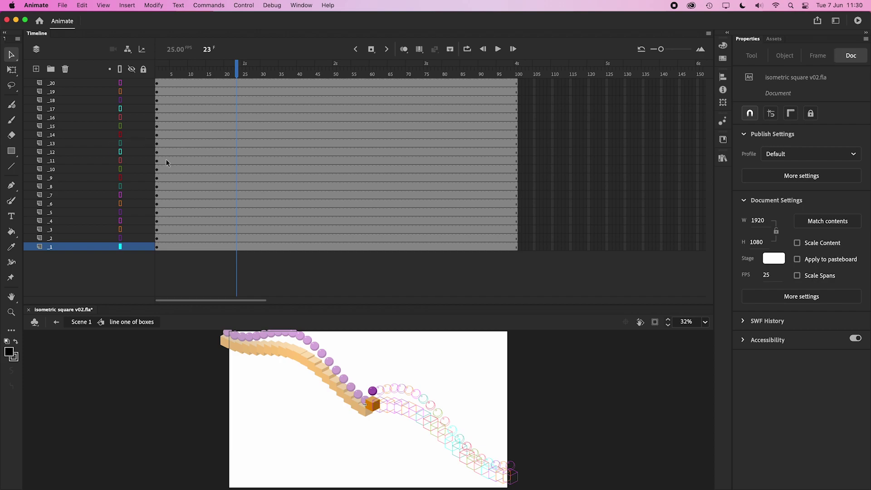
pyautogui.click(119, 69)
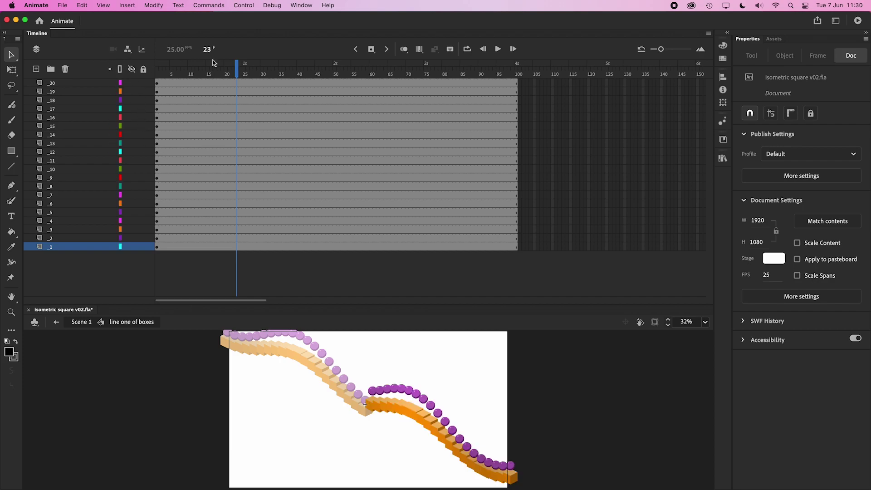
pyautogui.moveTo(232, 73)
pyautogui.mouseDown()
pyautogui.moveTo(264, 75)
pyautogui.moveTo(186, 75)
pyautogui.moveTo(404, 82)
pyautogui.moveTo(225, 75)
pyautogui.mouseUp()
pyautogui.click(132, 68)
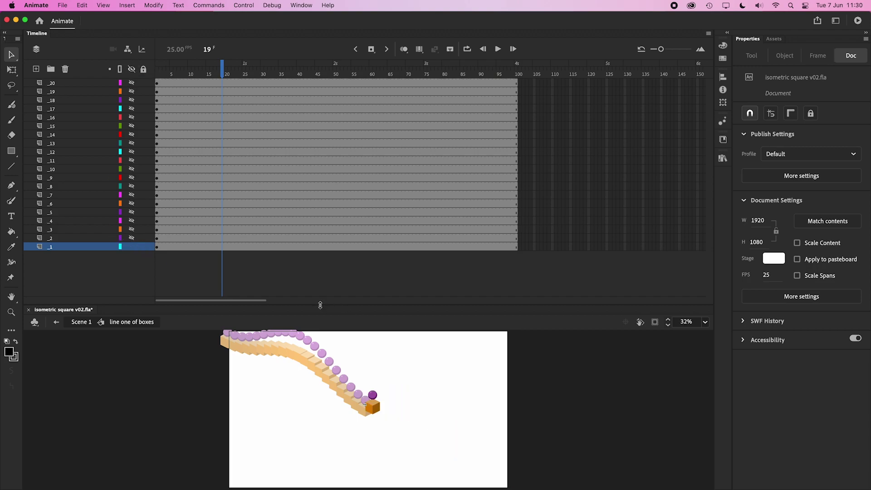
pyautogui.moveTo(320, 305); pyautogui.dragTo(320, 161)
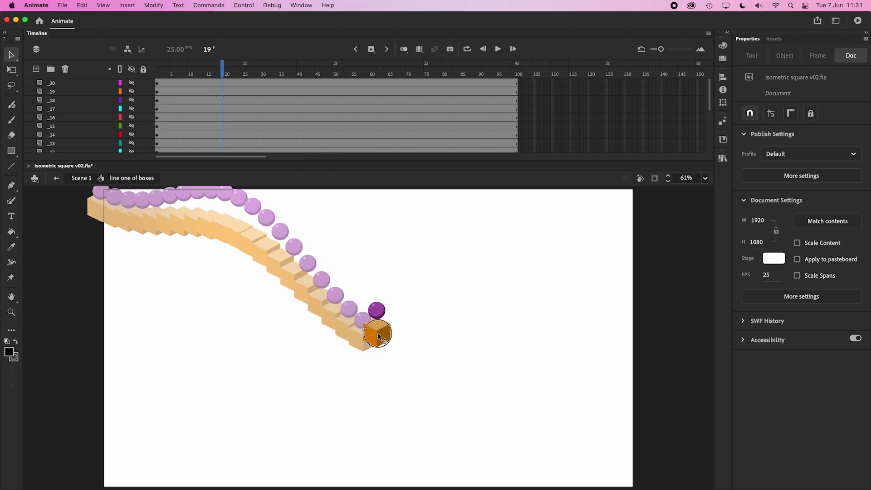
# - Open the cube1 symbol and scrub its animation of the cube and ball rising
pyautogui.click(380, 335)
pyautogui.doubleClick(385, 334)
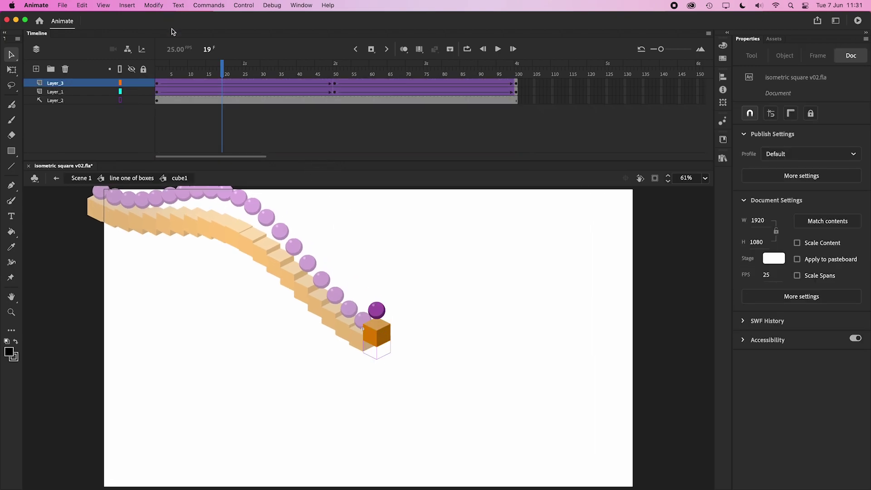
pyautogui.moveTo(203, 75); pyautogui.dragTo(599, 102)
pyautogui.moveTo(174, 65); pyautogui.dragTo(511, 85)
pyautogui.moveTo(145, 65)
pyautogui.mouseDown()
pyautogui.moveTo(477, 93)
pyautogui.moveTo(146, 75)
pyautogui.moveTo(500, 94)
pyautogui.mouseUp()
pyautogui.moveTo(156, 73)
pyautogui.mouseDown()
pyautogui.moveTo(300, 87)
pyautogui.moveTo(357, 81)
pyautogui.moveTo(215, 75)
pyautogui.mouseUp()
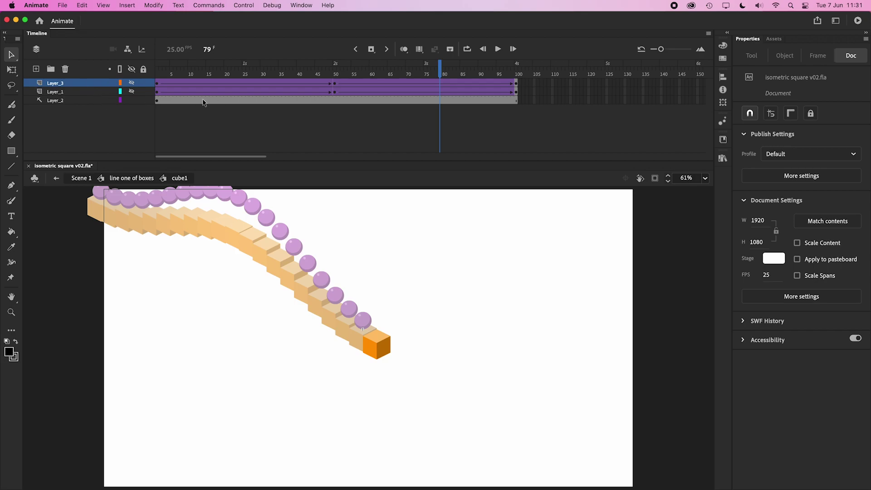
# - Turn Layer_2 inside cube1 into a guide layer and test the movie
pyautogui.click(176, 101)
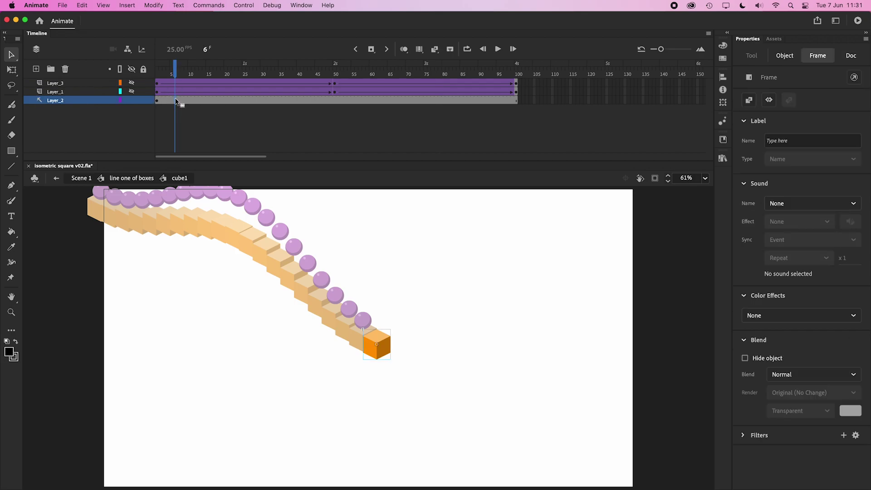
pyautogui.rightClick(68, 102)
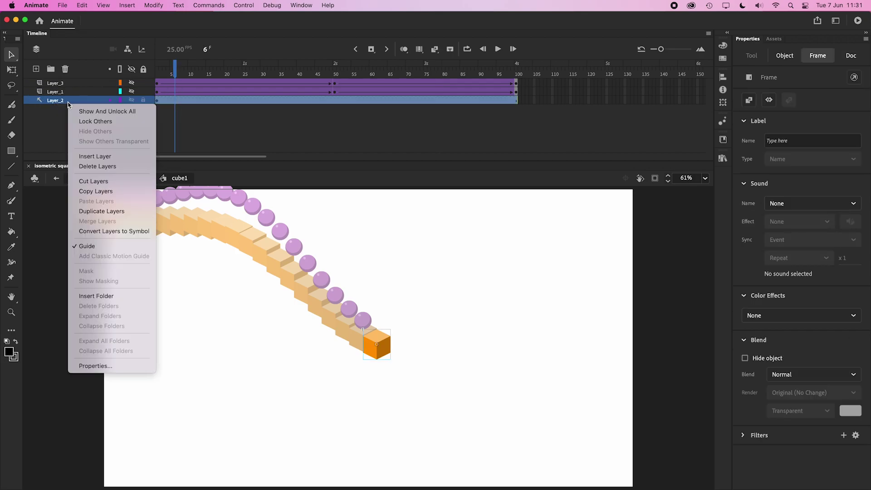
pyautogui.click(87, 246)
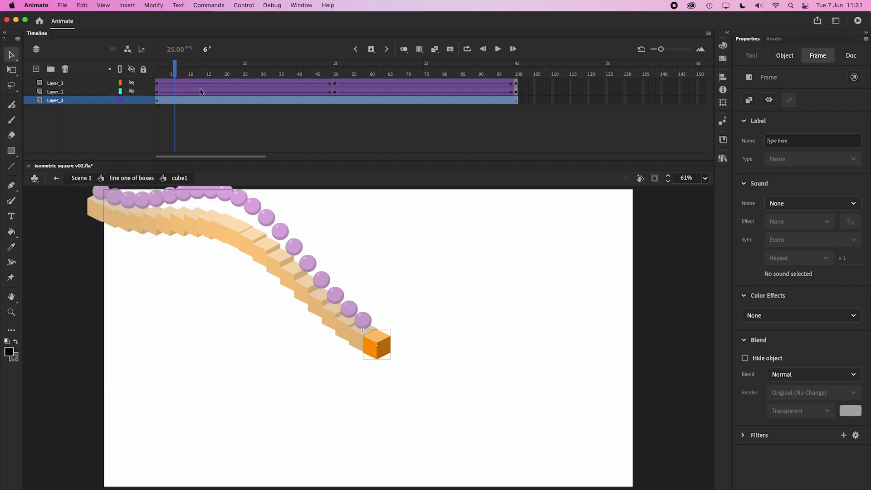
pyautogui.press('super+Return')
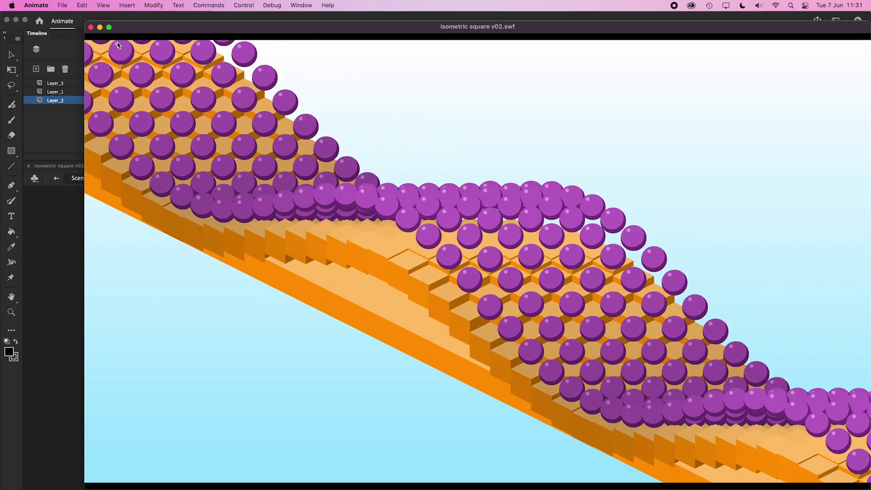
pyautogui.click(91, 28)
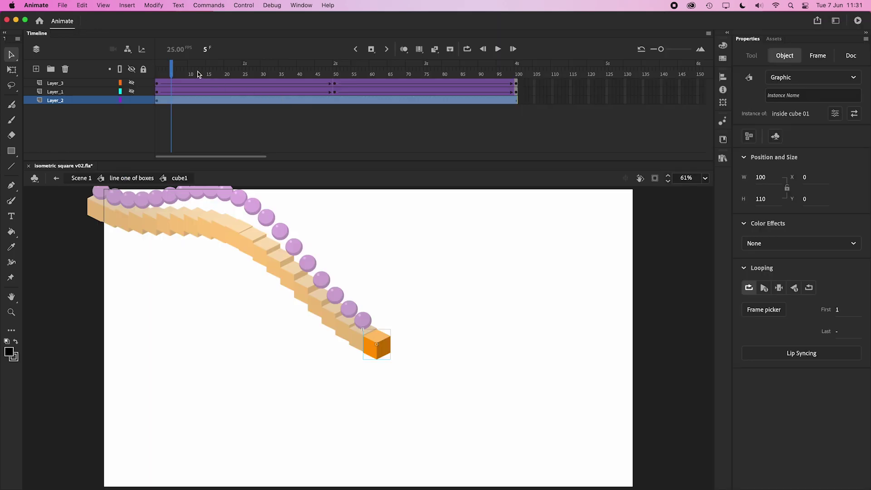
# - At frame 8, set Layer_2 as a guide, show the hidden layers, and select Layer_3's tween
pyautogui.click(183, 73)
pyautogui.rightClick(83, 103)
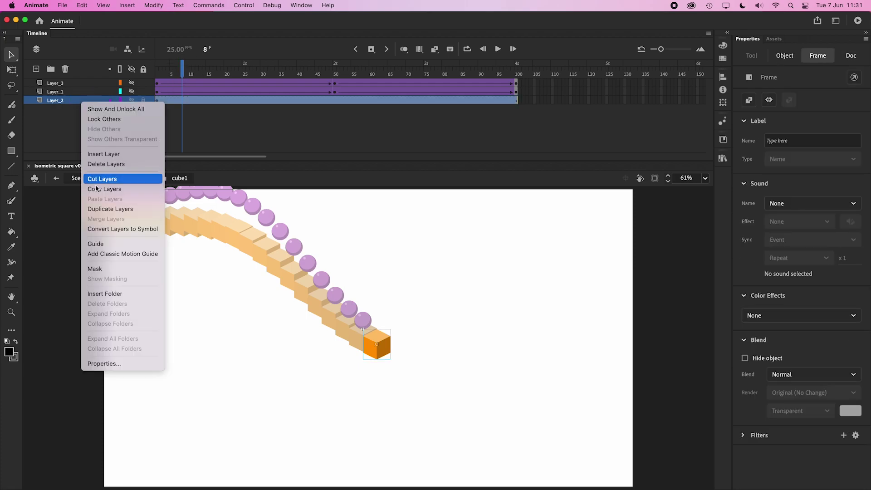
pyautogui.click(105, 247)
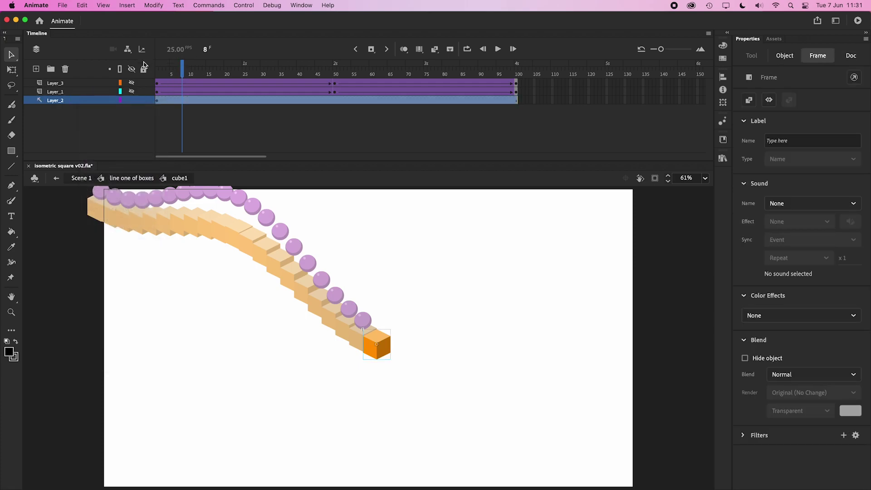
pyautogui.click(131, 82)
pyautogui.moveTo(253, 83)
pyautogui.mouseDown()
pyautogui.moveTo(353, 85)
pyautogui.moveTo(318, 93)
pyautogui.mouseUp()
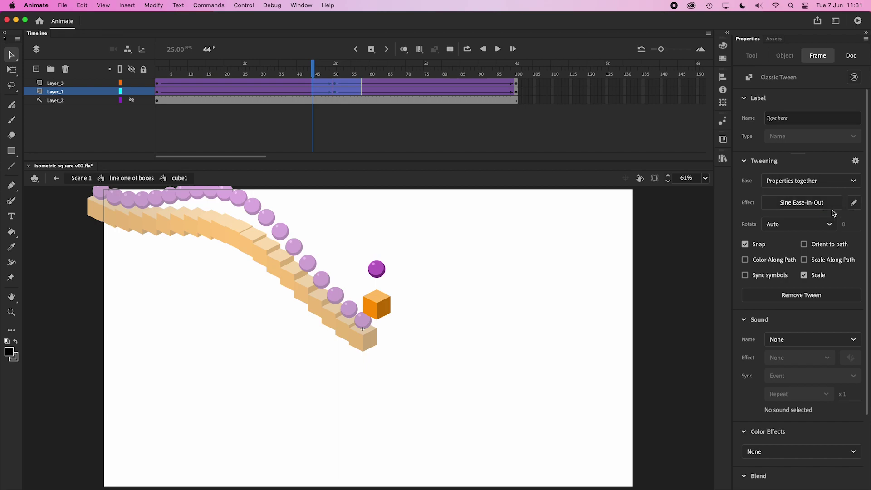
# - Compare Quad, Cubic, Quart and Quint curves, apply Quint Ease-In-Out, and test the movie
pyautogui.click(802, 202)
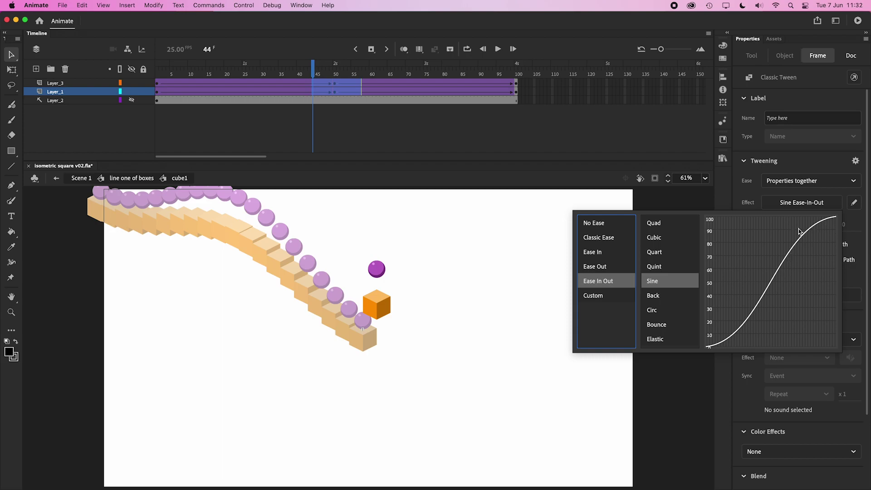
pyautogui.click(672, 226)
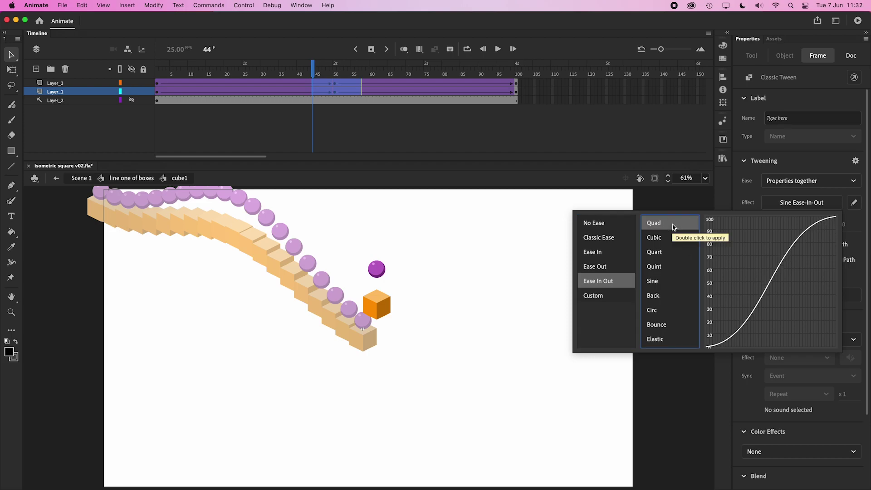
pyautogui.click(672, 238)
pyautogui.click(671, 252)
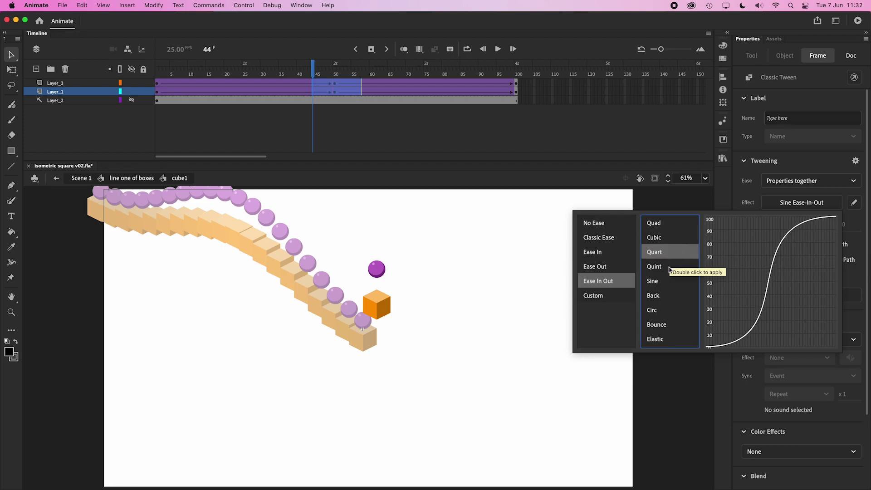
pyautogui.click(669, 268)
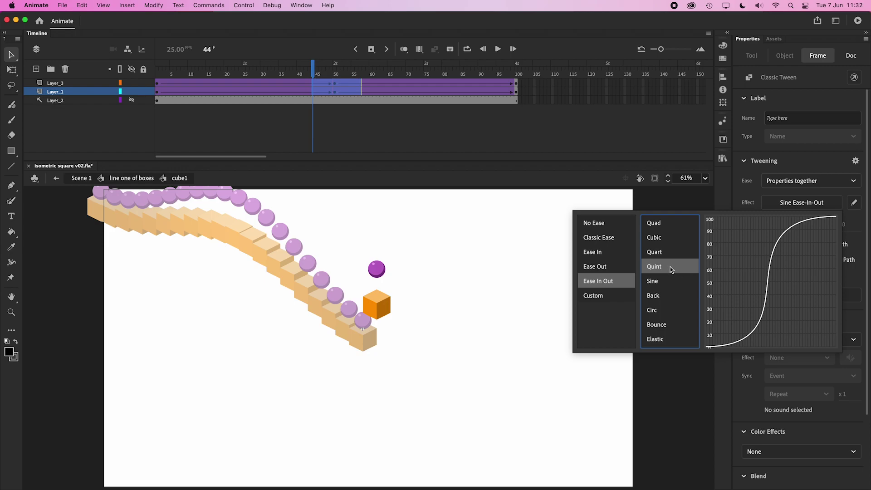
pyautogui.doubleClick(671, 268)
pyautogui.moveTo(313, 73)
pyautogui.mouseDown()
pyautogui.moveTo(349, 75)
pyautogui.moveTo(334, 77)
pyautogui.mouseUp()
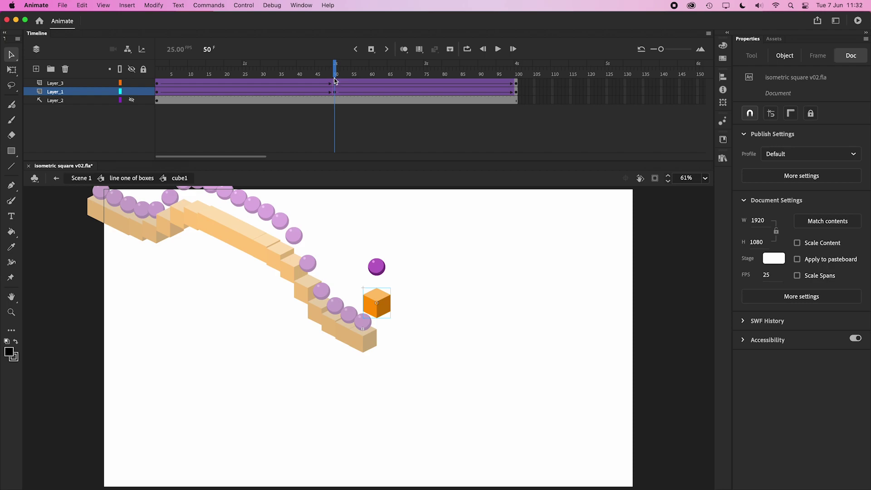
pyautogui.press('super+Return')
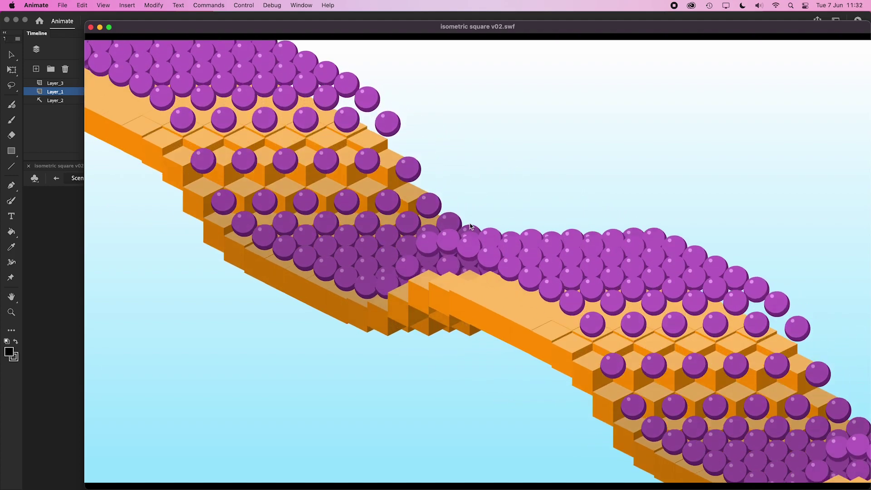
# - Preview the Circ and Bounce curves, apply Bounce Ease-In-Out, and test the movie
pyautogui.click(92, 28)
pyautogui.moveTo(336, 74); pyautogui.dragTo(299, 82)
pyautogui.click(785, 204)
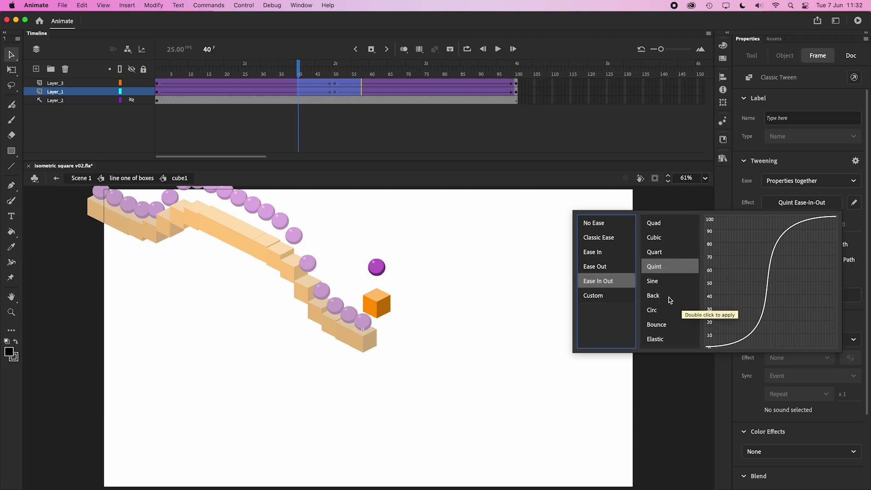
pyautogui.click(663, 312)
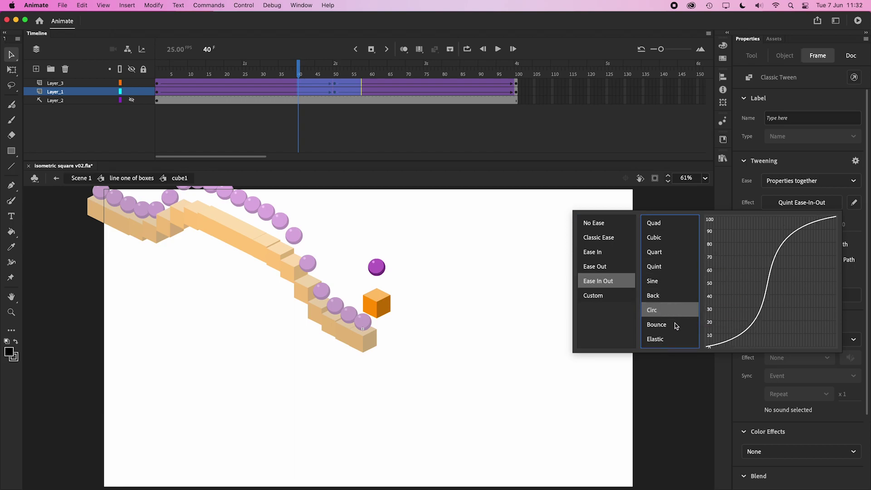
pyautogui.click(676, 326)
pyautogui.doubleClick(680, 328)
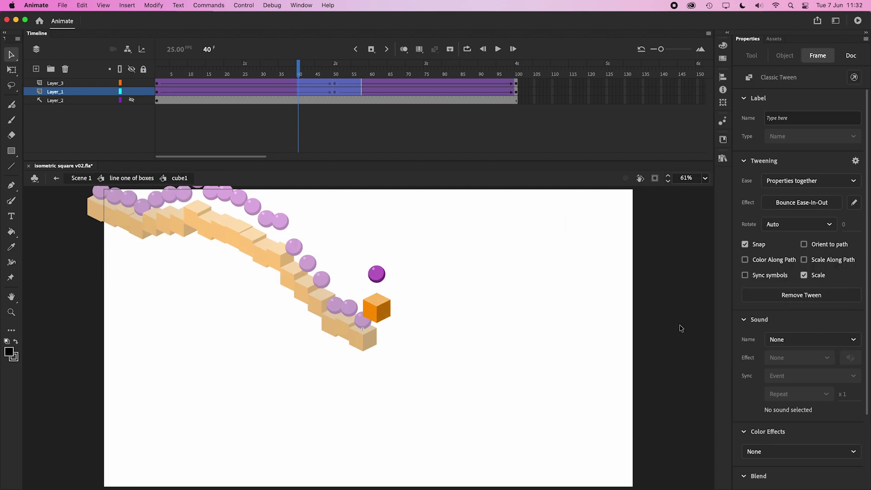
pyautogui.press('super+Return')
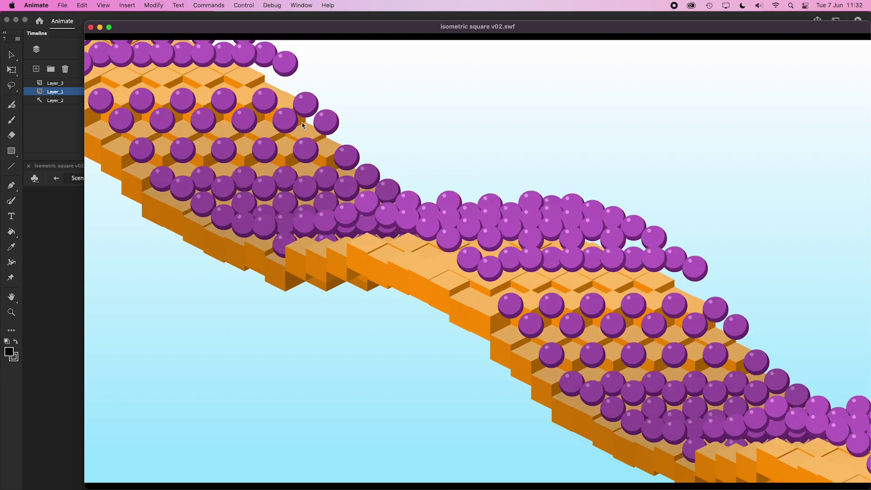
# - Apply Elastic Ease-In-Out to Layer_1's tween and test the movie
pyautogui.press('super+w')
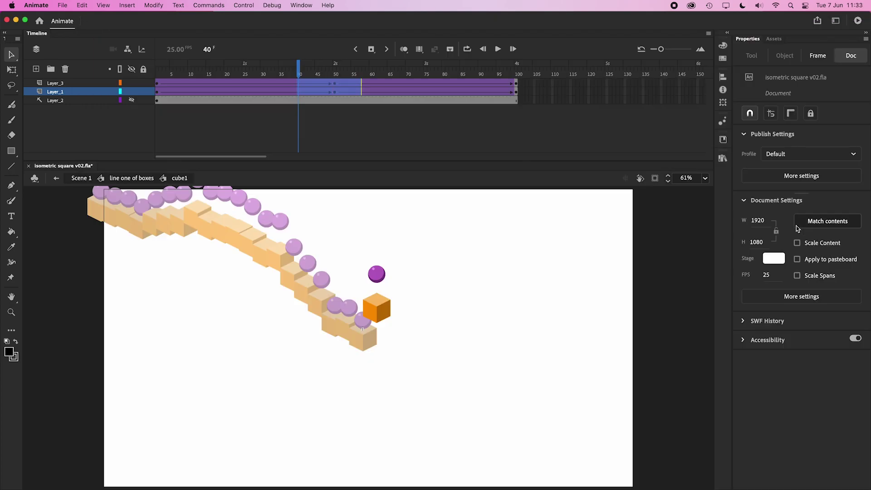
pyautogui.moveTo(356, 85); pyautogui.dragTo(318, 88)
pyautogui.click(835, 203)
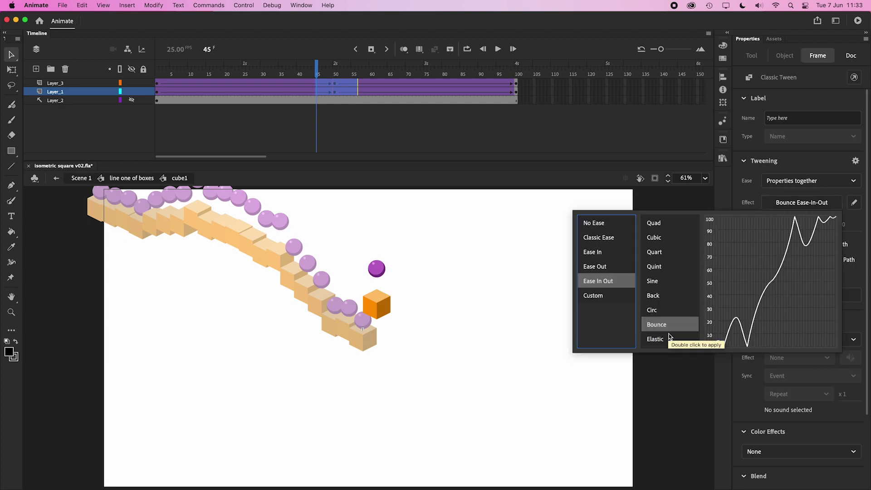
pyautogui.click(670, 340)
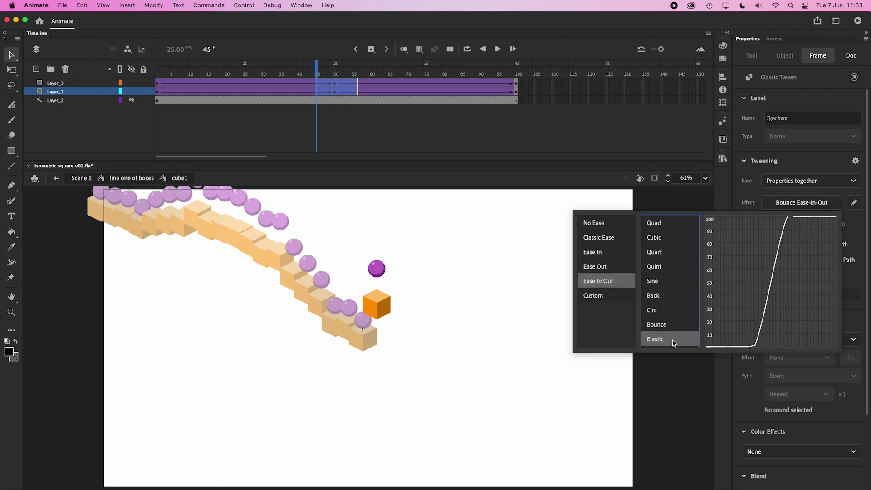
pyautogui.doubleClick(673, 341)
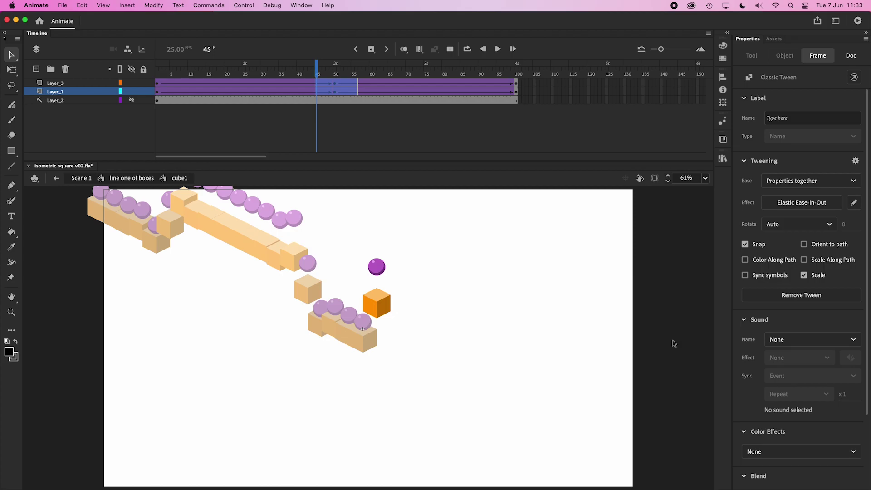
pyautogui.press('super+Return')
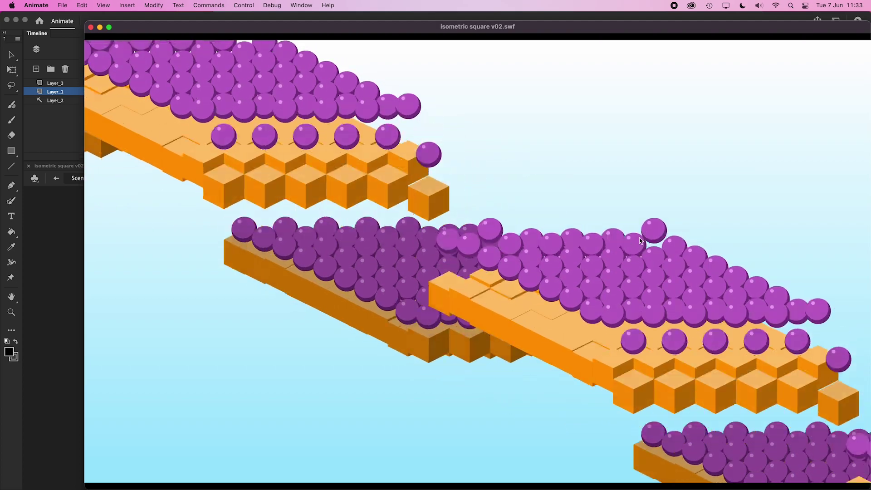
# - Set Layer_1's tween back to Sine Ease-In-Out and test the movie again
pyautogui.click(91, 29)
pyautogui.click(337, 91)
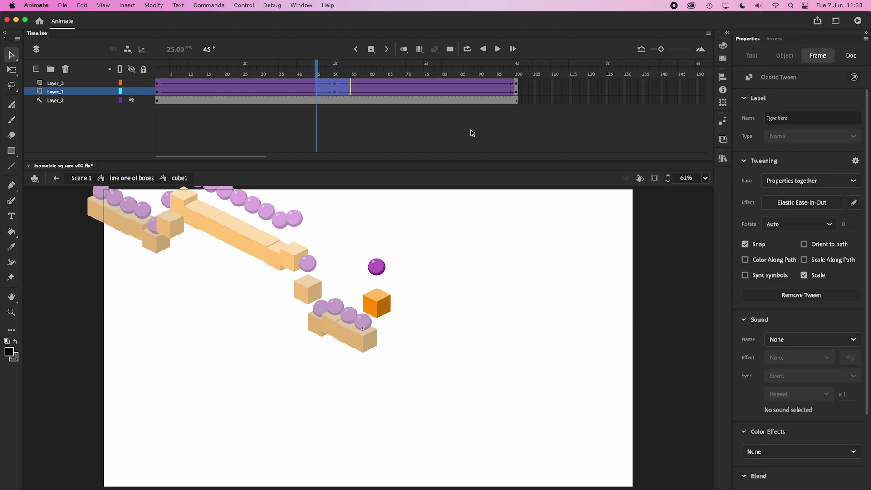
pyautogui.click(803, 203)
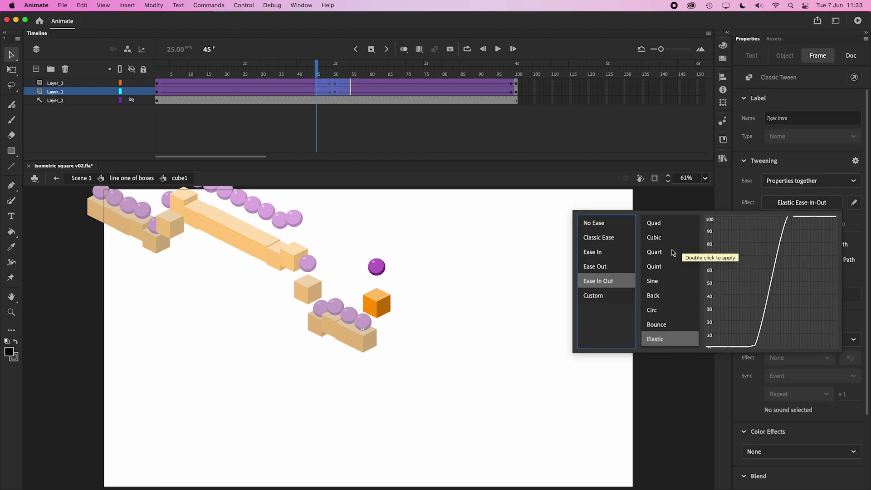
pyautogui.doubleClick(654, 280)
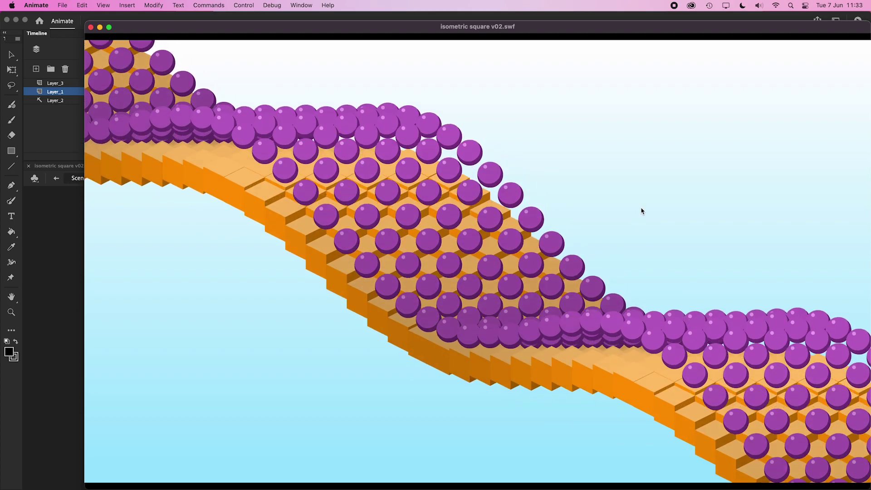
pyautogui.moveTo(370, 33); pyautogui.dragTo(330, 29)
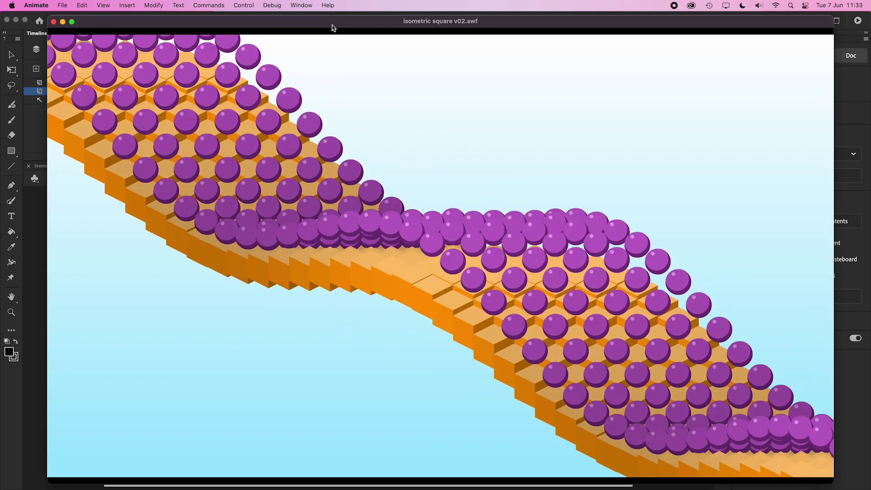
# - Close the test movie, check Layer_3's ball tween, and select frame 1 on Layer_1
pyautogui.click(55, 23)
pyautogui.moveTo(318, 66); pyautogui.dragTo(182, 74)
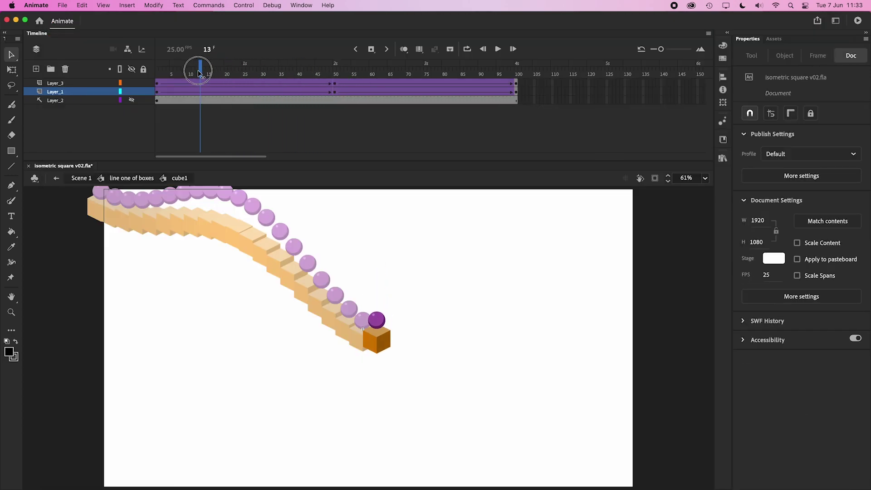
pyautogui.click(159, 84)
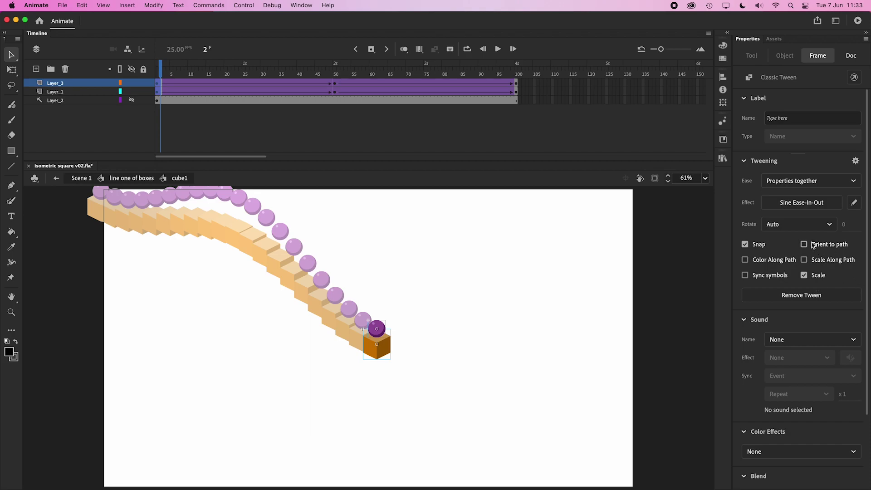
pyautogui.click(204, 115)
pyautogui.click(158, 71)
pyautogui.click(157, 91)
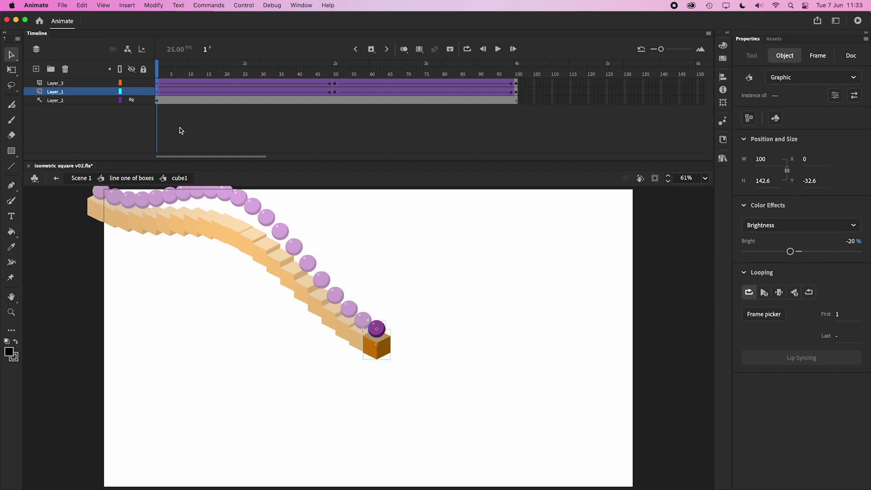
# - Return to the main scene, scrub its animation, and make all hidden layers visible
pyautogui.press('Return')
pyautogui.click(82, 179)
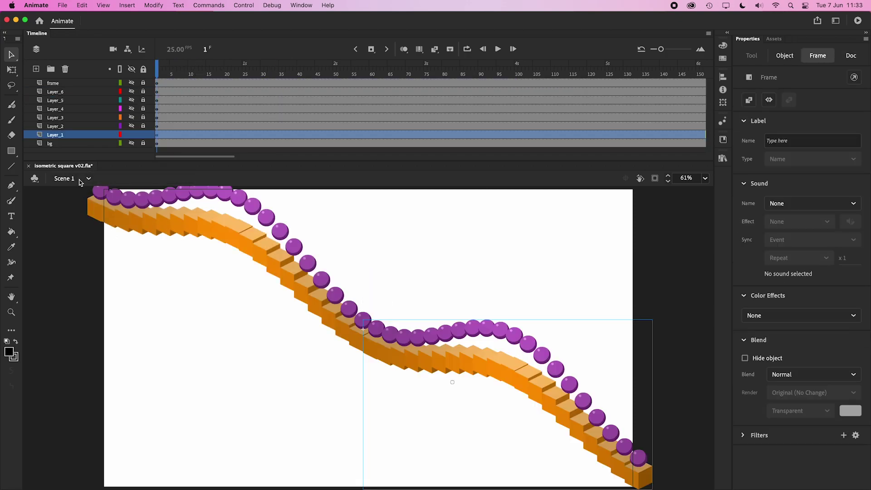
pyautogui.moveTo(158, 71)
pyautogui.mouseDown()
pyautogui.moveTo(367, 87)
pyautogui.moveTo(252, 75)
pyautogui.mouseUp()
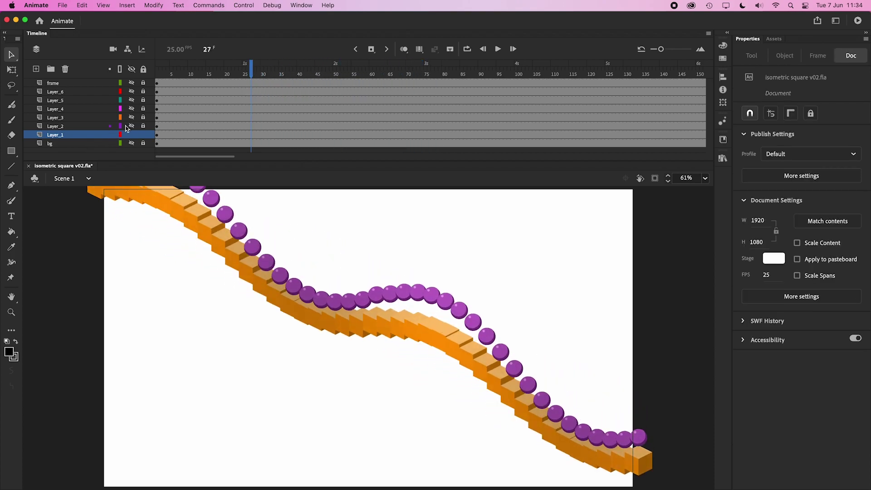
pyautogui.keyDown('alt'); pyautogui.click(131, 83); pyautogui.keyUp('alt')
pyautogui.moveTo(254, 75)
pyautogui.mouseDown()
pyautogui.moveTo(374, 89)
pyautogui.moveTo(299, 102)
pyautogui.moveTo(620, 104)
pyautogui.moveTo(424, 94)
pyautogui.moveTo(235, 102)
pyautogui.mouseUp()
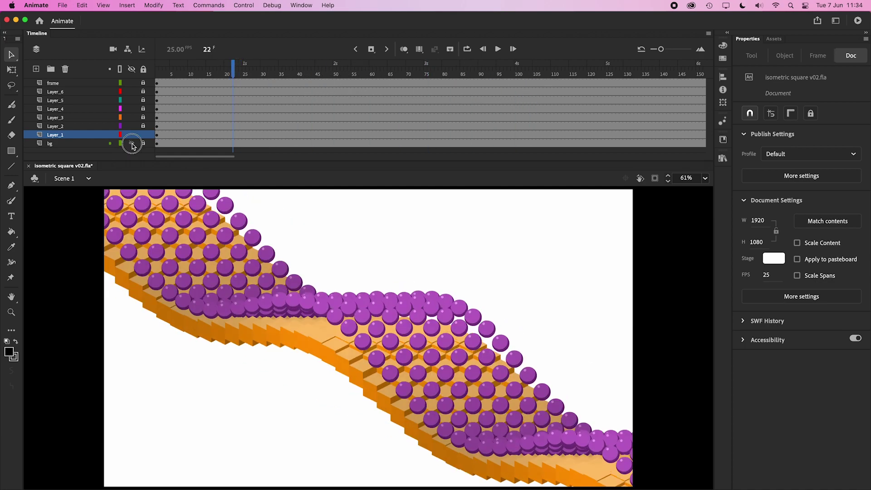
# - Show the gradient background layer and play the wave from the start, then stop
pyautogui.click(132, 143)
pyautogui.press('Return')
pyautogui.click(160, 92)
pyautogui.press('Return')
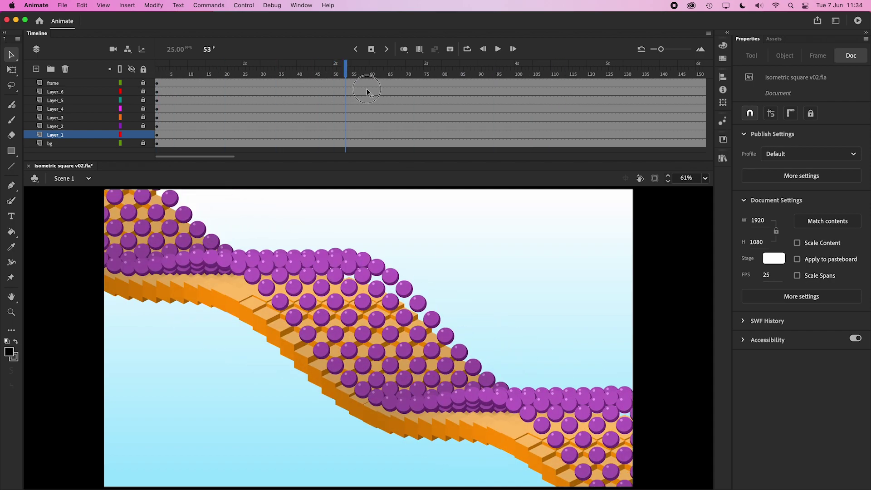
pyautogui.click(177, 83)
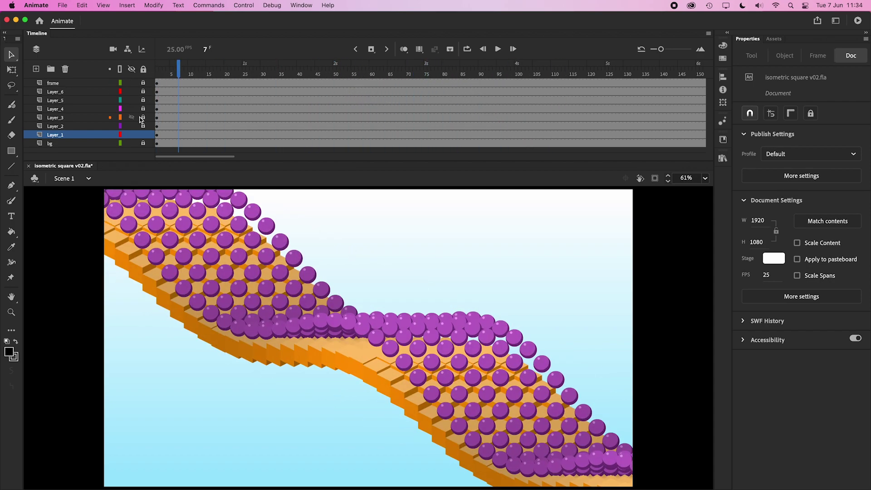
# - Show only Layer_1 and compare positions of the upper-left and lower-right row instances
pyautogui.click(132, 70)
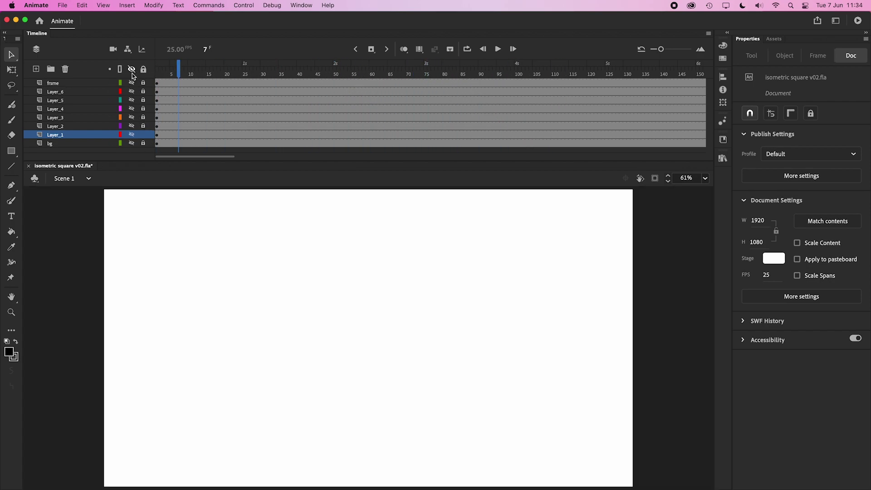
pyautogui.click(131, 135)
pyautogui.click(289, 268)
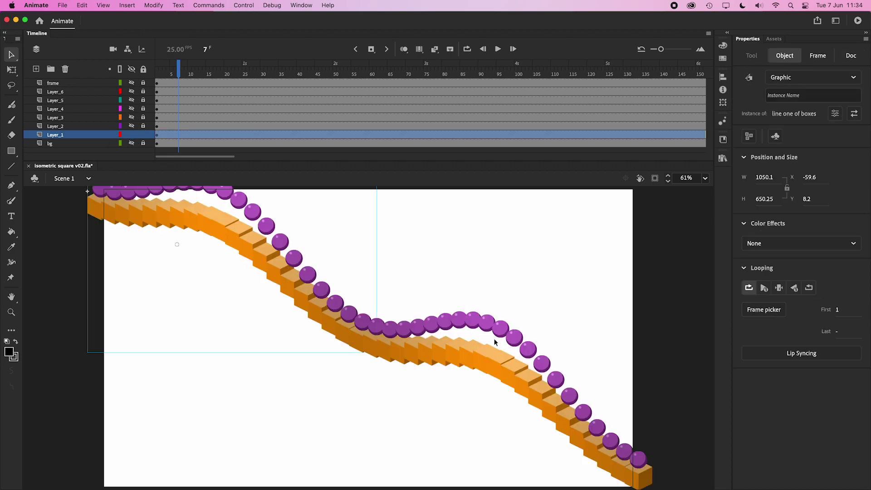
pyautogui.click(495, 341)
pyautogui.click(268, 264)
pyautogui.click(489, 368)
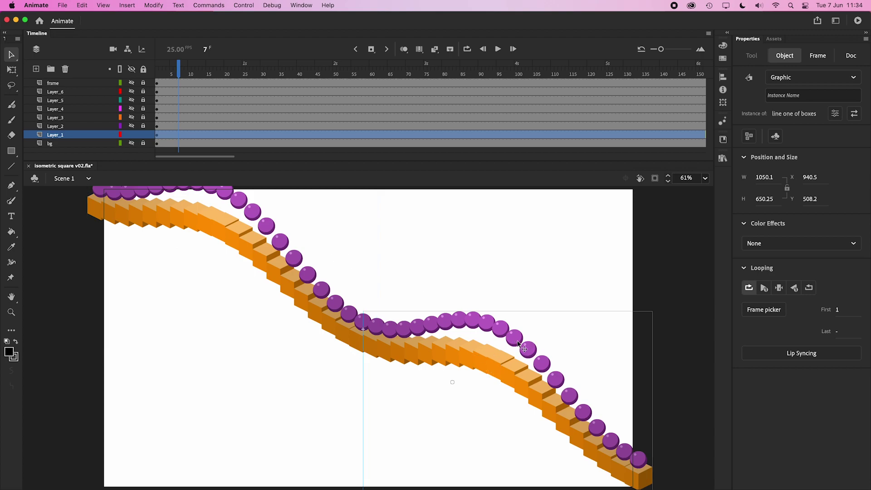
pyautogui.click(281, 276)
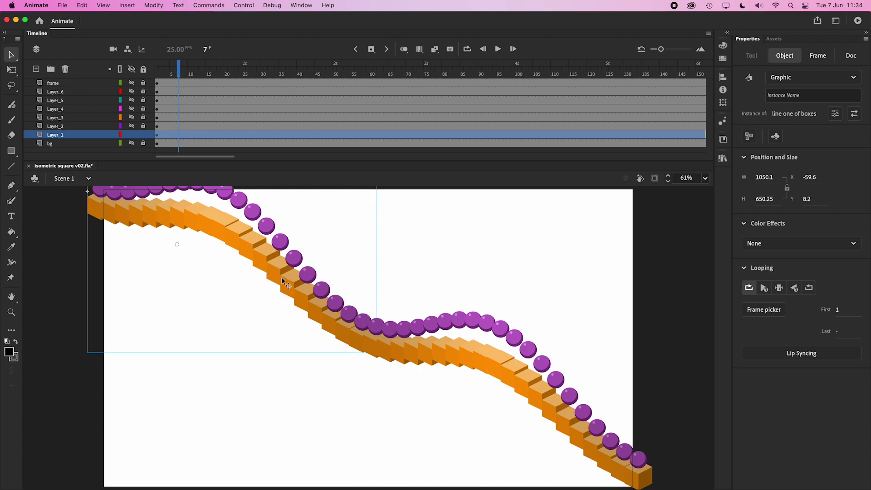
pyautogui.click(435, 346)
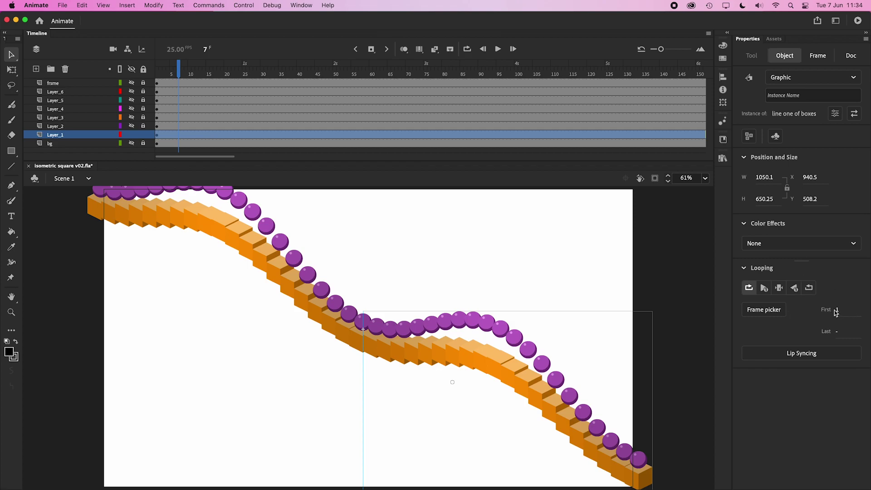
# - Edit the line one of boxes symbol in place with onion skinning on
pyautogui.doubleClick(457, 357)
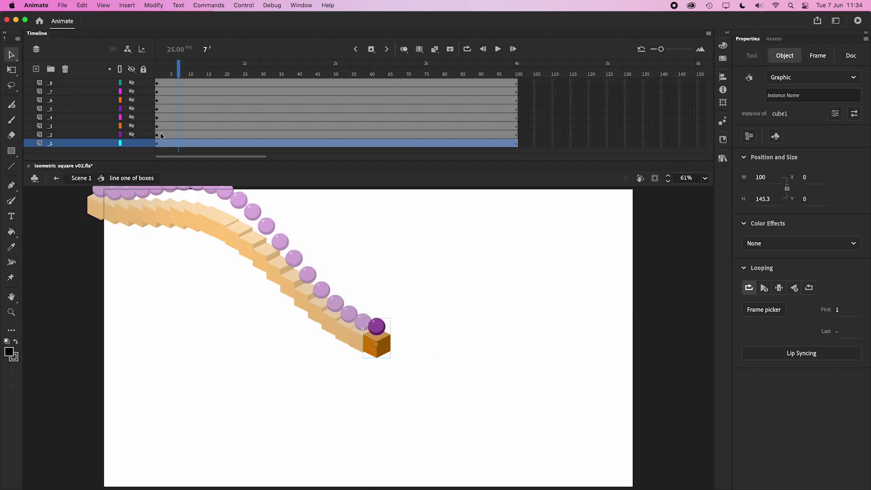
pyautogui.click(134, 68)
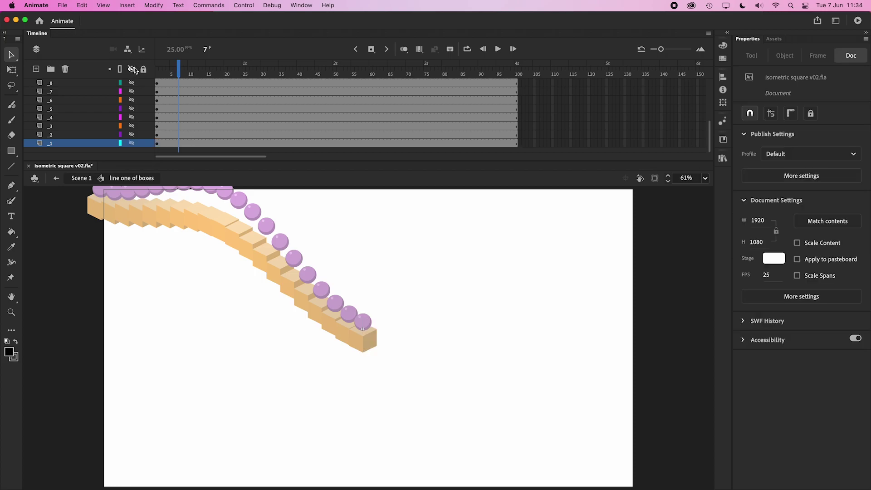
pyautogui.click(158, 99)
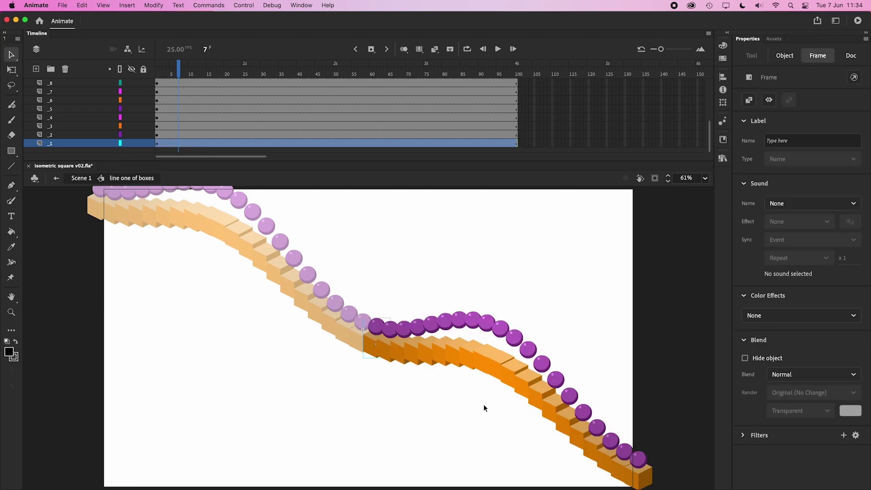
pyautogui.click(485, 405)
# - Inspect each cube along the row, from first to last, to compare its offsets
pyautogui.click(374, 330)
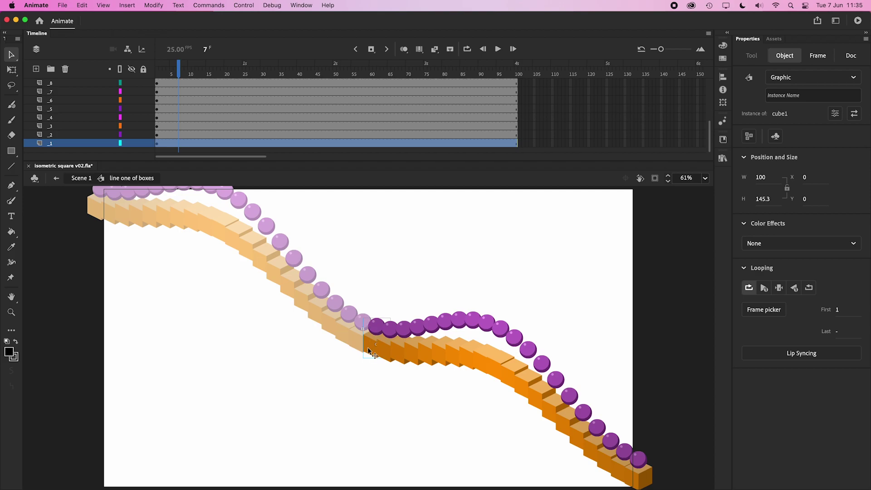
pyautogui.click(390, 352)
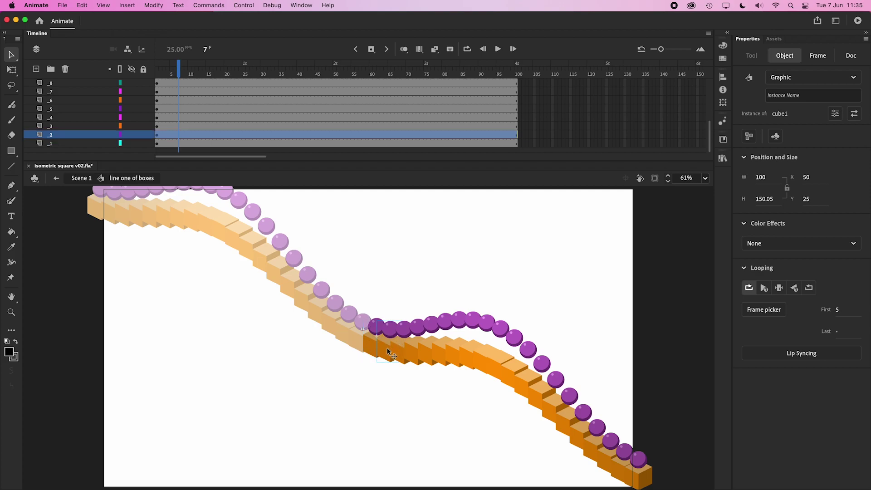
pyautogui.click(401, 352)
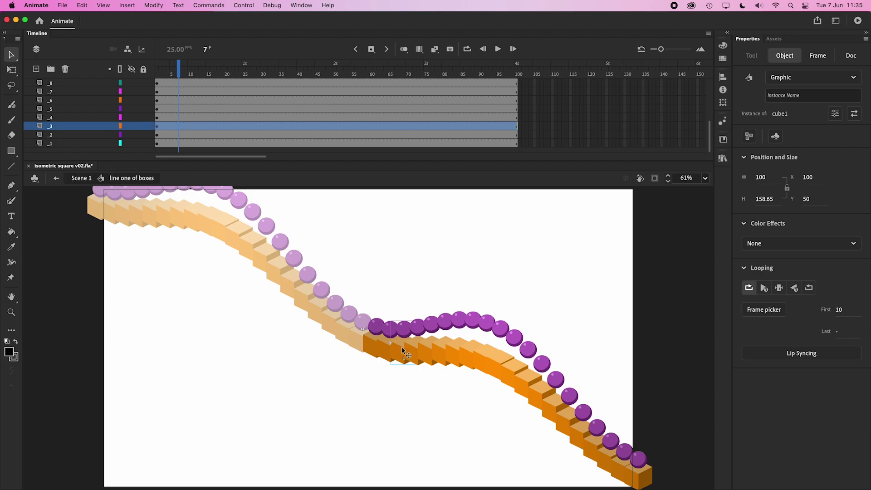
pyautogui.click(412, 349)
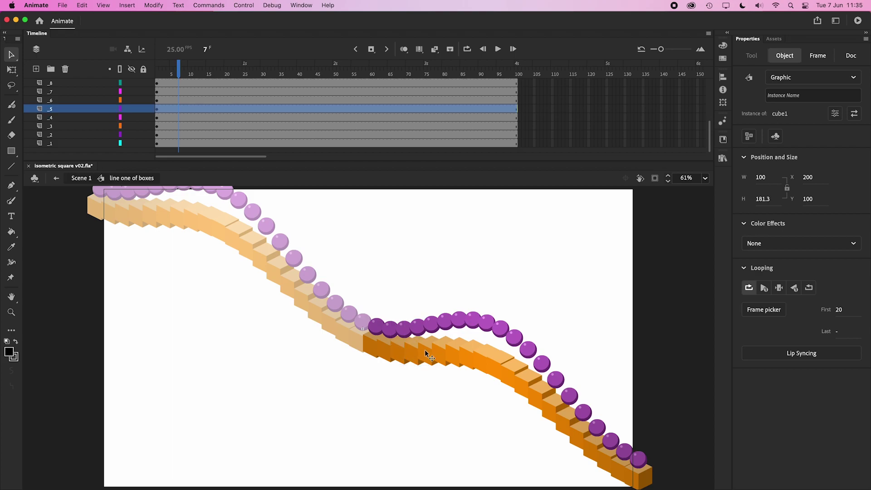
pyautogui.click(449, 354)
pyautogui.click(491, 363)
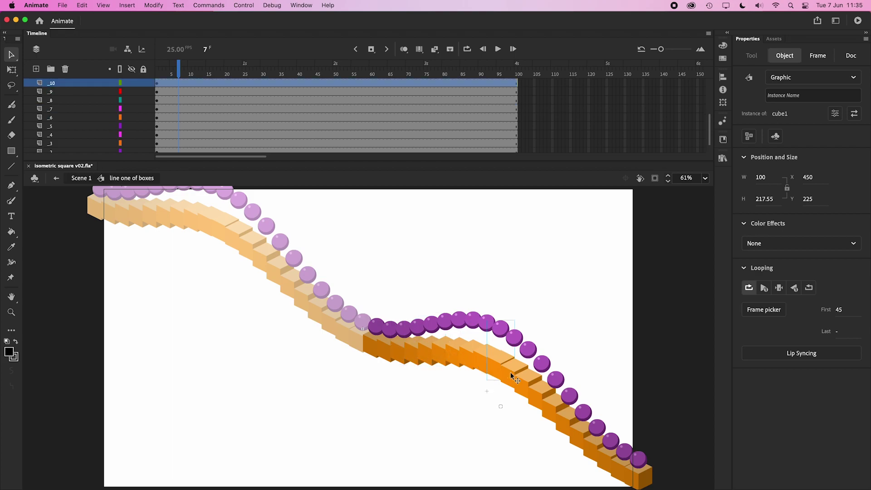
pyautogui.click(522, 382)
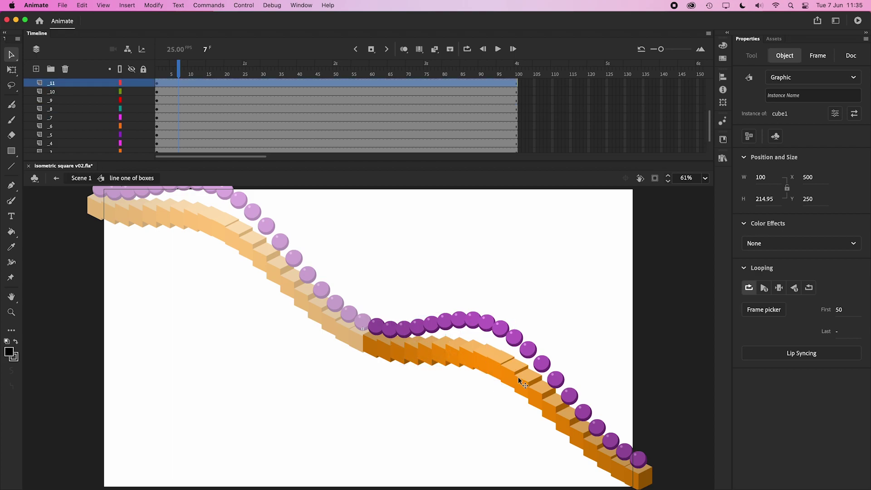
pyautogui.click(636, 460)
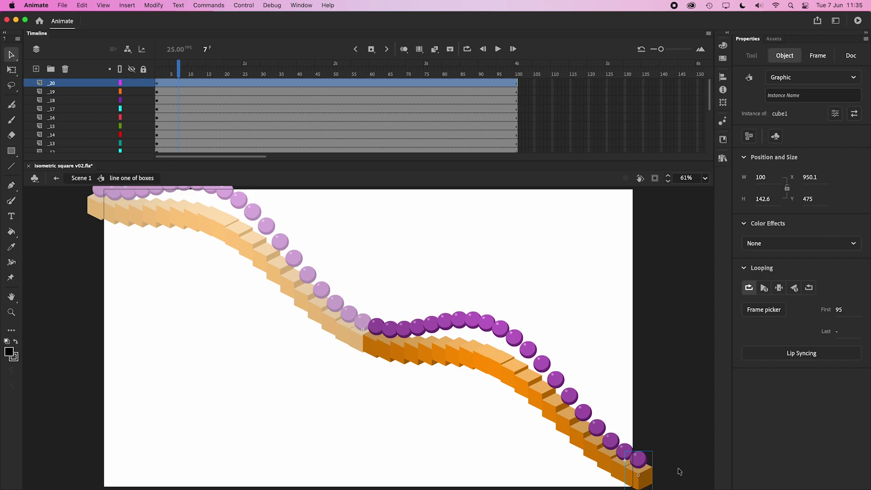
# - Exit to Scene 1, scrub the wave, and show and unlock all layers
pyautogui.doubleClick(94, 258)
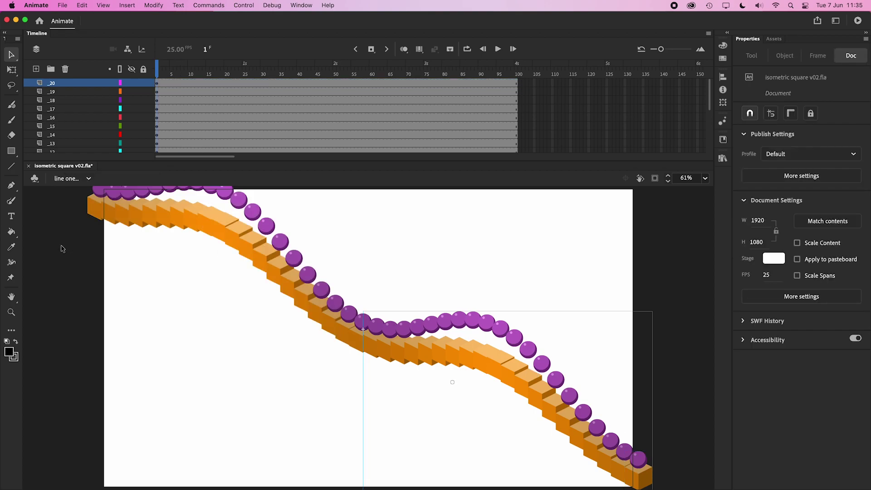
pyautogui.moveTo(178, 73); pyautogui.dragTo(390, 74)
pyautogui.moveTo(405, 103); pyautogui.dragTo(701, 120)
pyautogui.moveTo(164, 74); pyautogui.dragTo(682, 75)
pyautogui.click(358, 49)
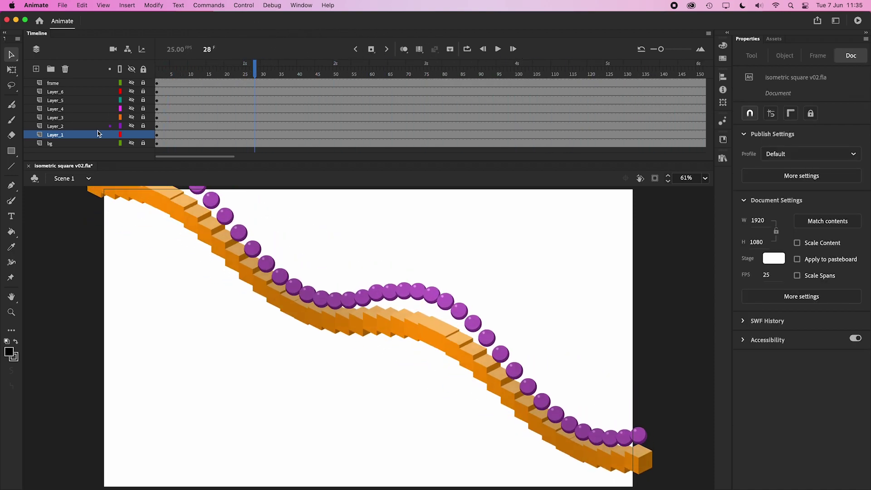
pyautogui.click(132, 69)
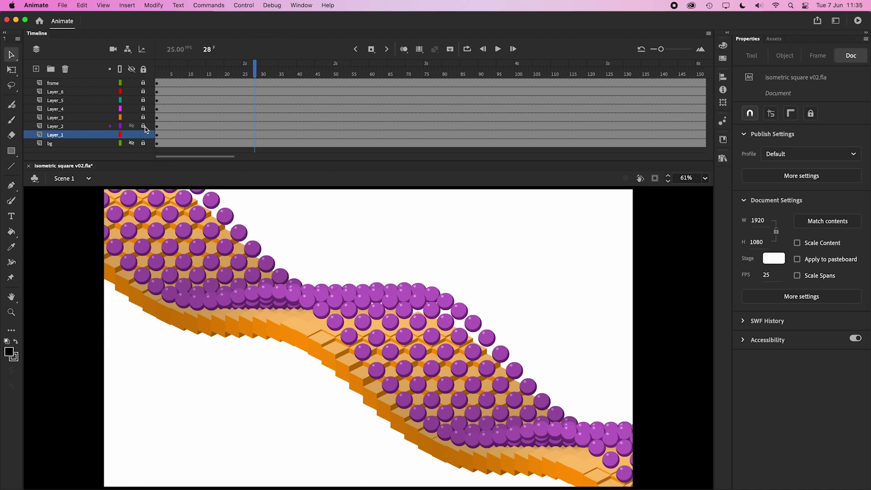
pyautogui.click(143, 127)
# - Select the row instances on Layer_1 through Layer_6 in turn
pyautogui.click(478, 324)
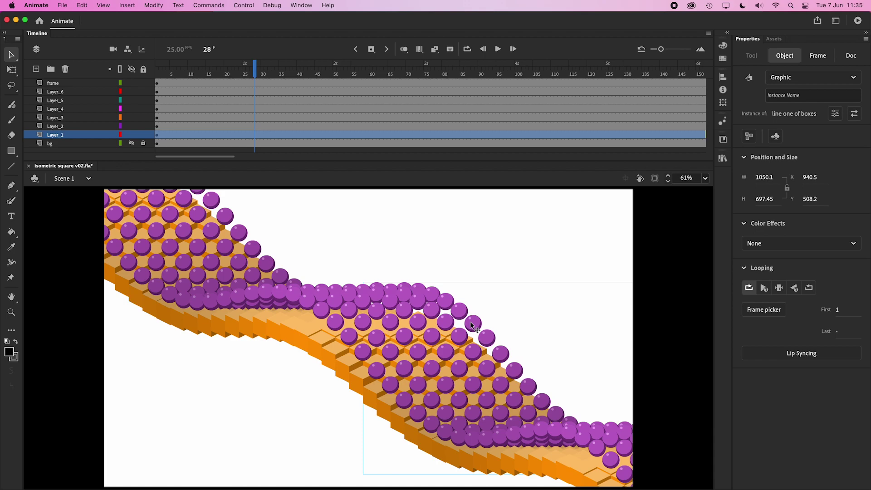
pyautogui.click(461, 335)
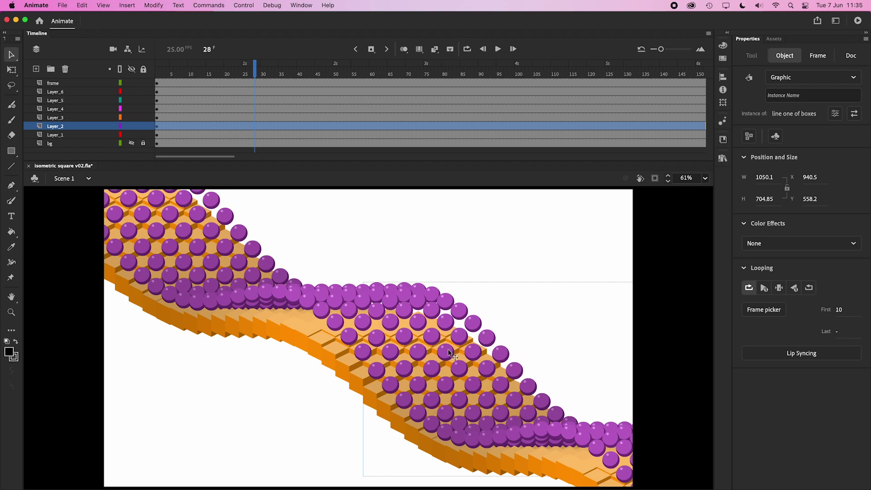
pyautogui.click(450, 352)
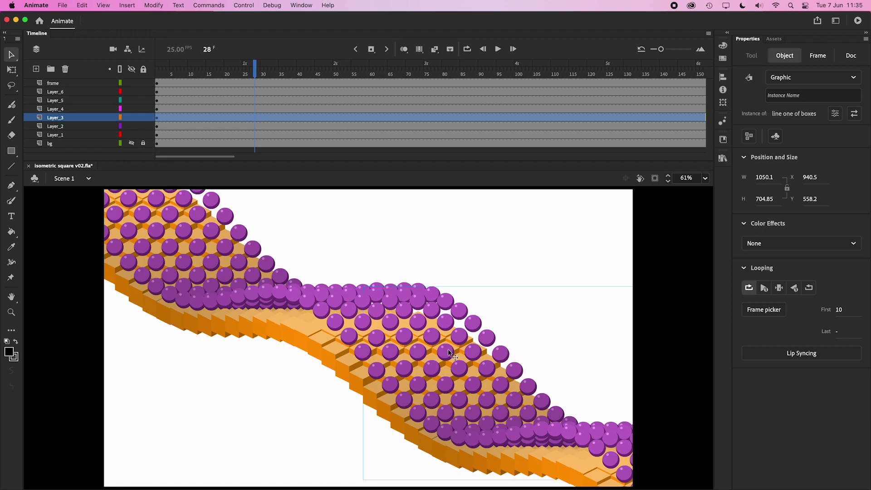
pyautogui.click(429, 373)
pyautogui.click(419, 390)
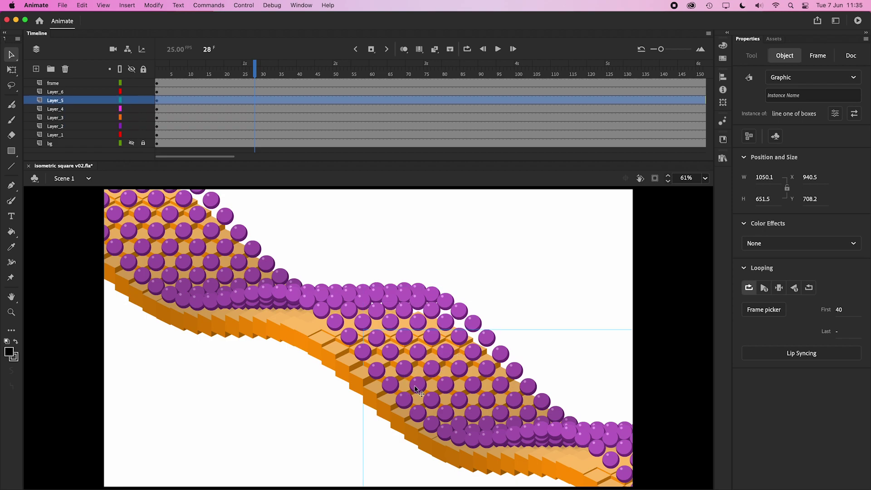
pyautogui.click(405, 402)
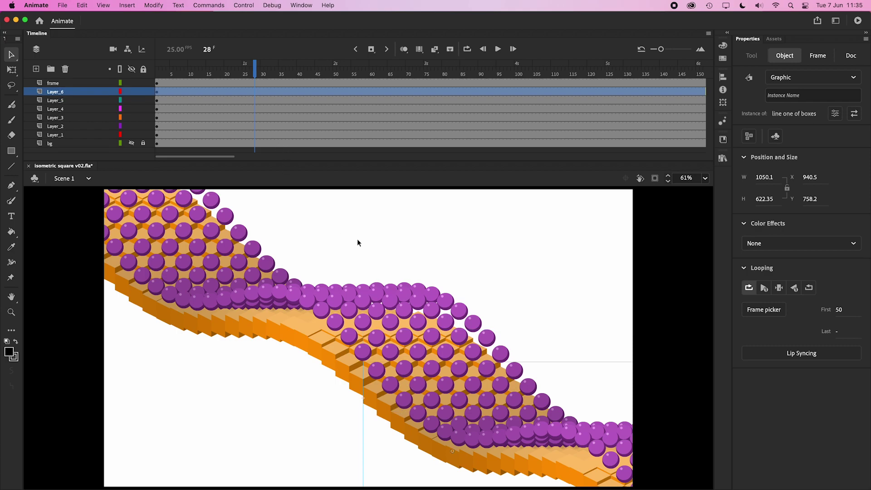
# - Marquee-select all row instances on stage and test the movie as a SWF
pyautogui.moveTo(463, 257); pyautogui.dragTo(198, 385)
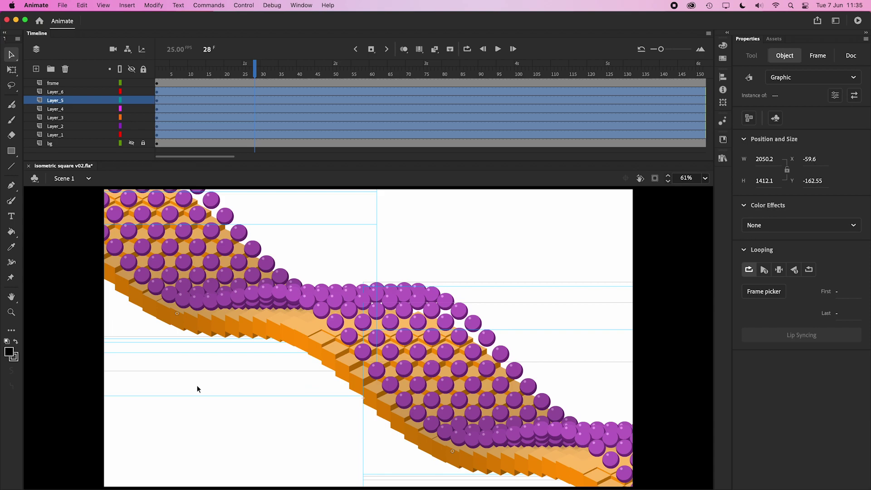
pyautogui.press('super+Return')
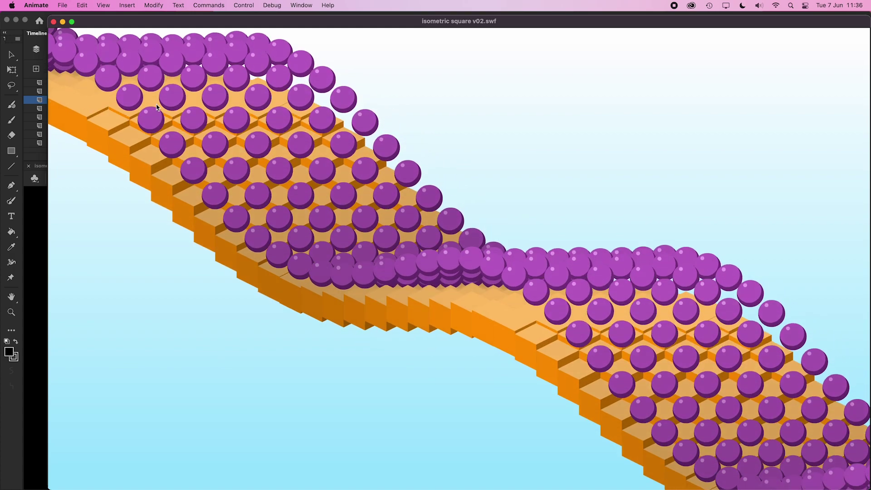
# - Close the SWF, commit Looping First frame 1, and run Test Movie again
pyautogui.press('super+w')
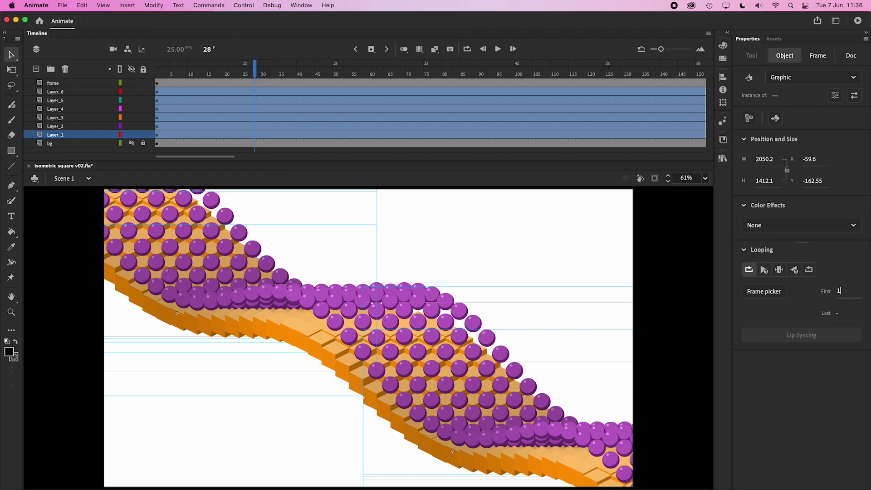
pyautogui.press('Return')
pyautogui.press('super+Return')
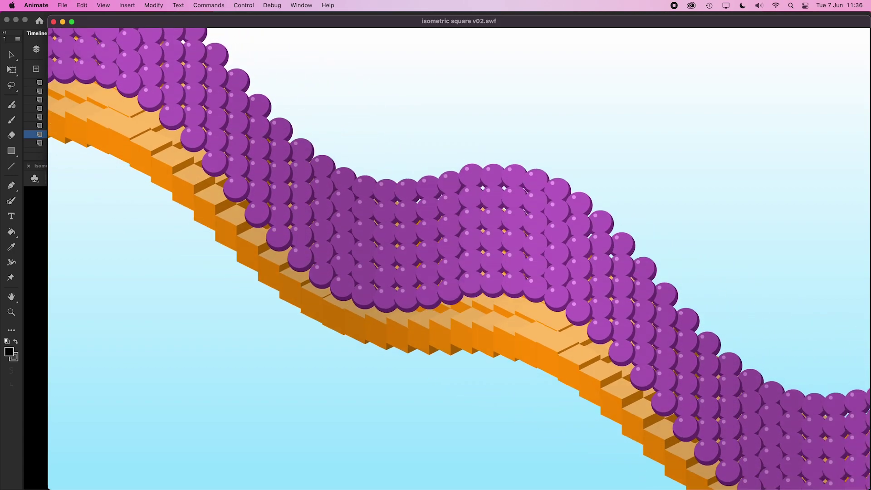
# - Close the test movie, rerun it, and close it again
pyautogui.click(54, 22)
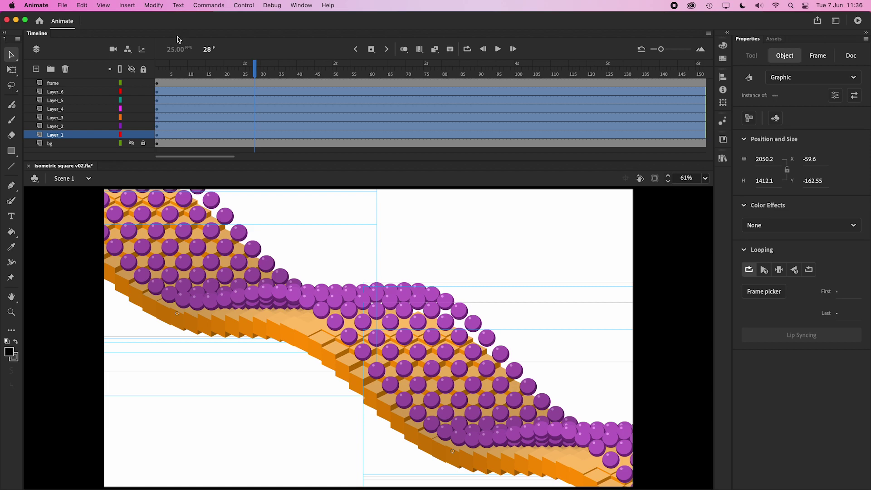
pyautogui.press('super+Return')
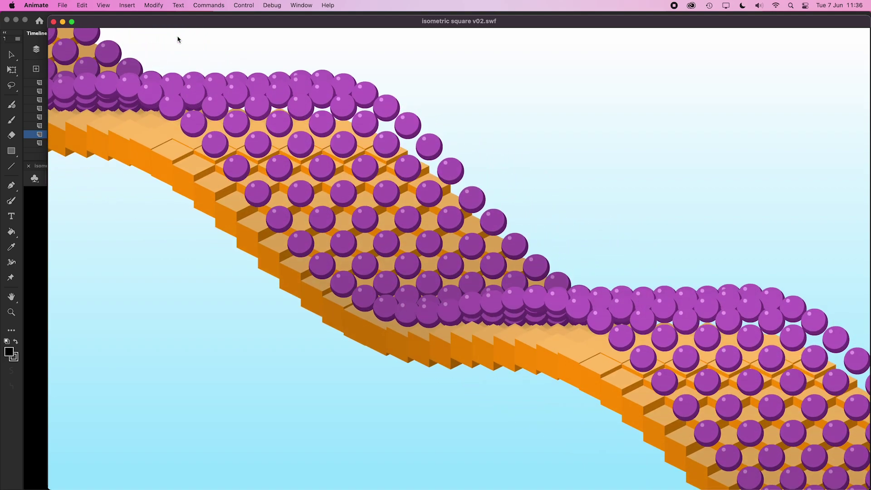
pyautogui.press('super+w')
# - Show only Layer_1, scrub to about frame 96, and play the timeline
pyautogui.click(131, 68)
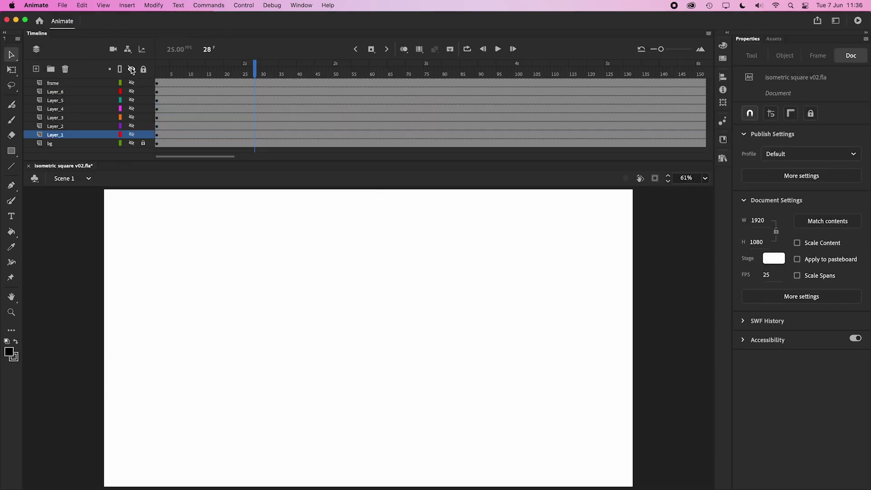
pyautogui.click(131, 135)
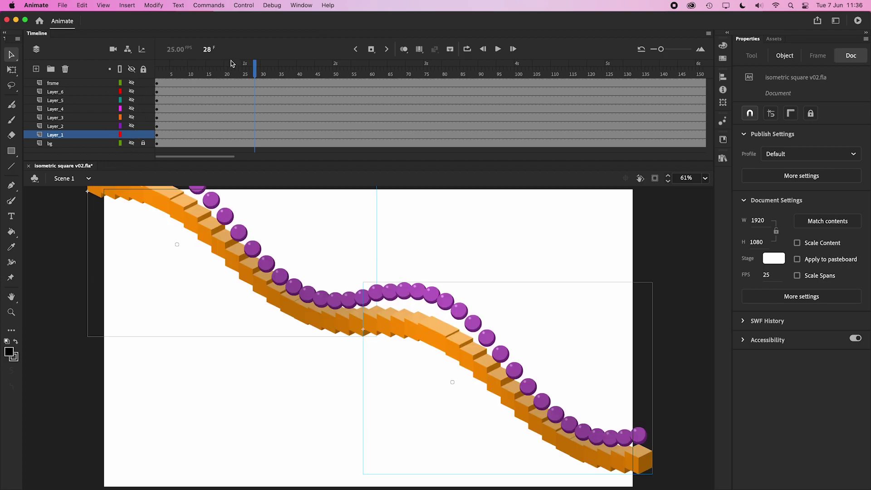
pyautogui.moveTo(254, 68)
pyautogui.mouseDown()
pyautogui.moveTo(501, 104)
pyautogui.moveTo(214, 104)
pyautogui.moveTo(650, 104)
pyautogui.moveTo(161, 107)
pyautogui.moveTo(549, 123)
pyautogui.moveTo(131, 115)
pyautogui.mouseUp()
pyautogui.press('Return')
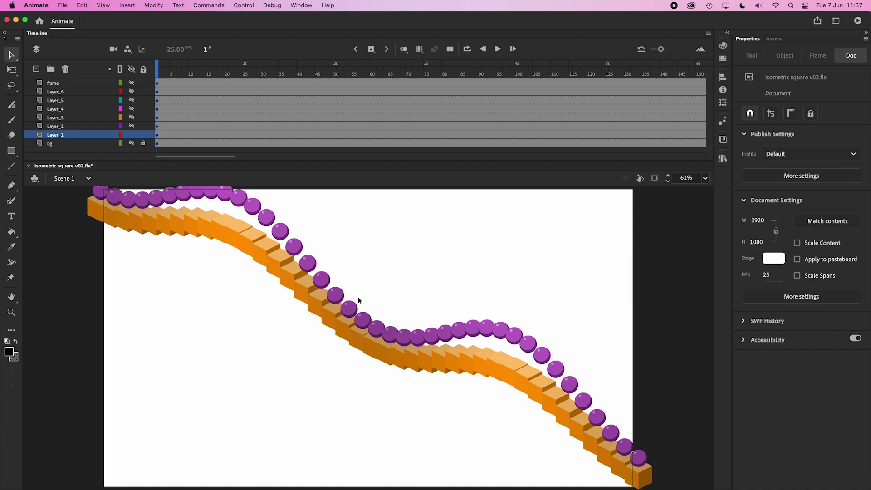
# - Enter cube1 inside line one of boxes and inspect its tween from frame 50 to 100
pyautogui.doubleClick(360, 300)
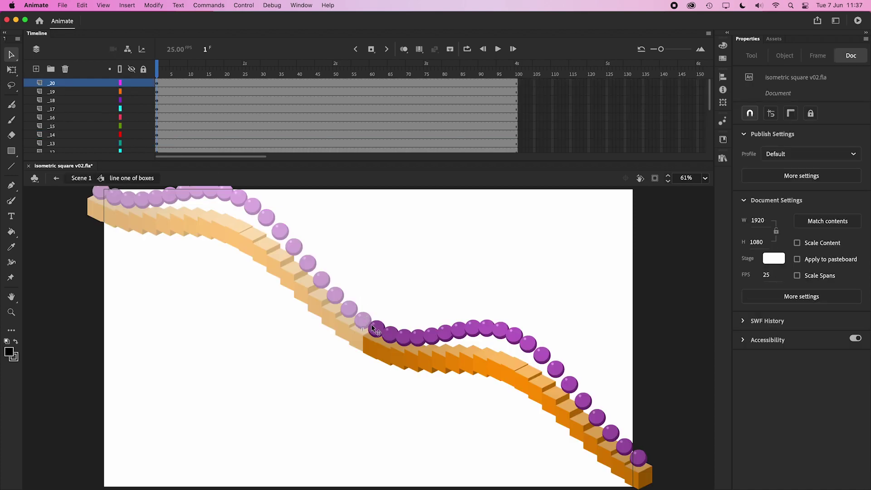
pyautogui.doubleClick(375, 330)
pyautogui.click(165, 71)
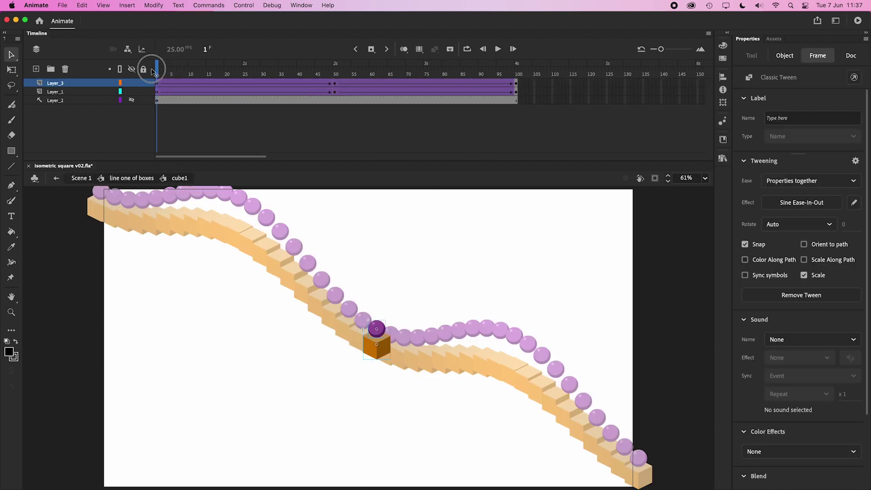
pyautogui.click(335, 70)
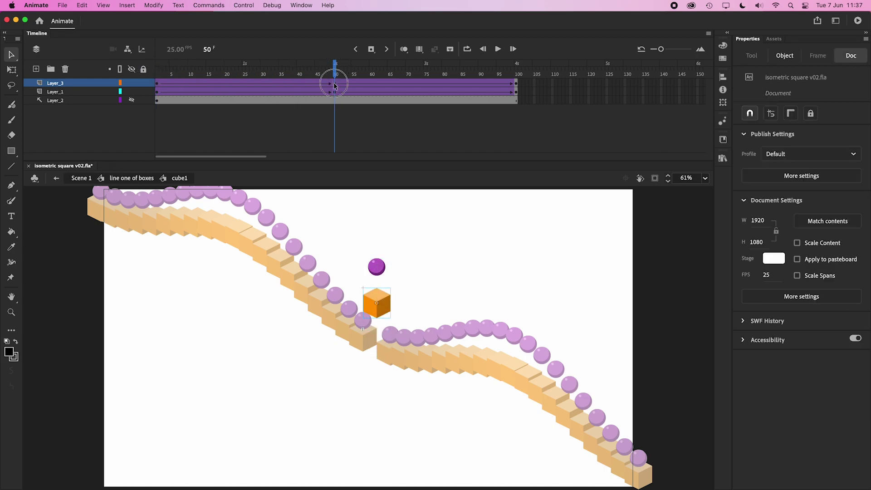
pyautogui.click(334, 84)
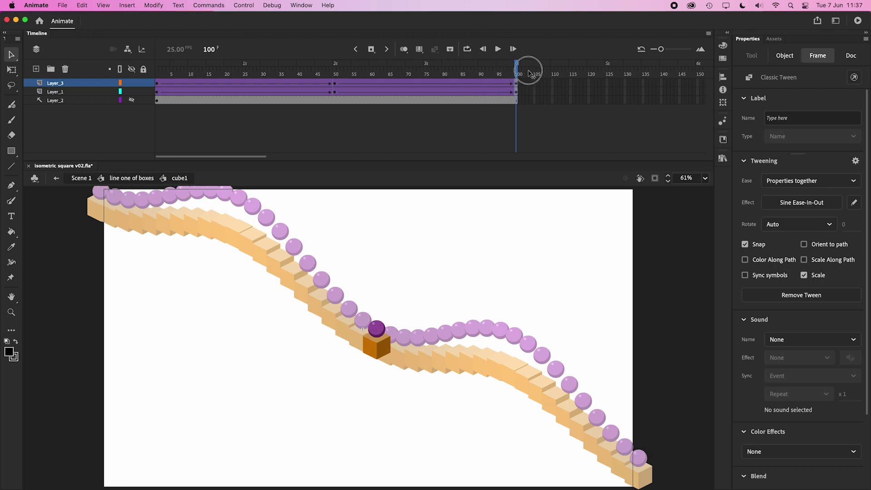
pyautogui.click(519, 73)
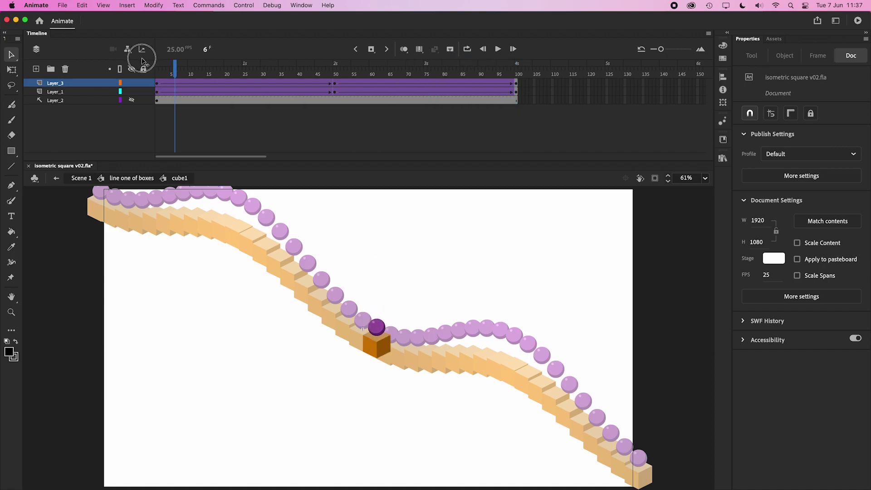
# - Exit cube1 to line one of boxes, scrub to about frame 89, and preview a test movie
pyautogui.doubleClick(68, 259)
pyautogui.moveTo(179, 72)
pyautogui.mouseDown()
pyautogui.moveTo(477, 73)
pyautogui.moveTo(232, 73)
pyautogui.moveTo(334, 71)
pyautogui.mouseUp()
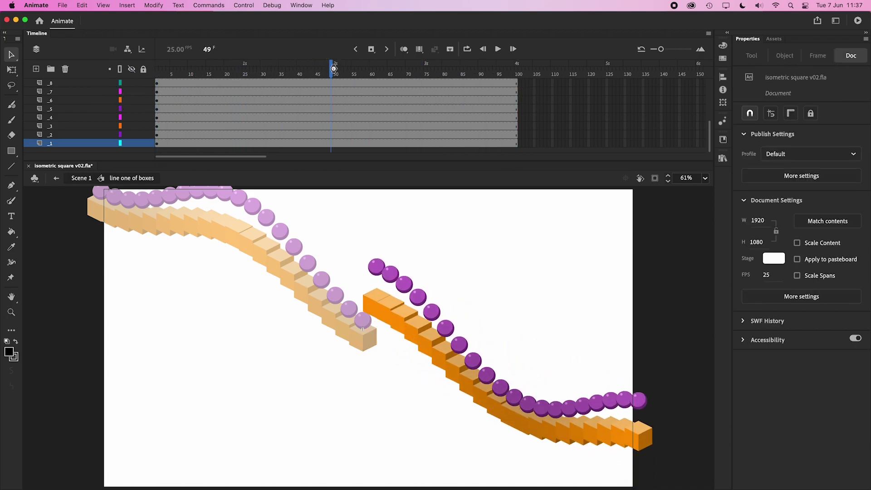
pyautogui.press('super+Return')
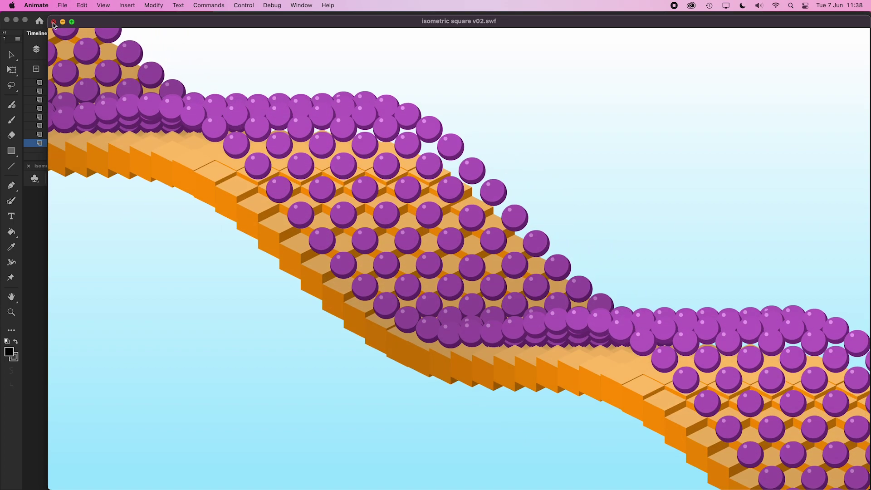
pyautogui.press('super+w')
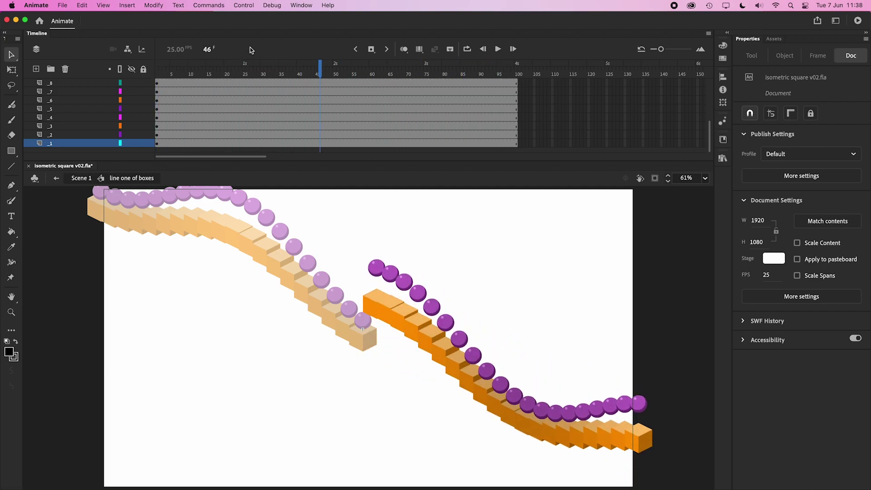
# - Return to Scene 1, toggle Show/Hide All, and scrub the wave between frames 39 and 130
pyautogui.click(80, 177)
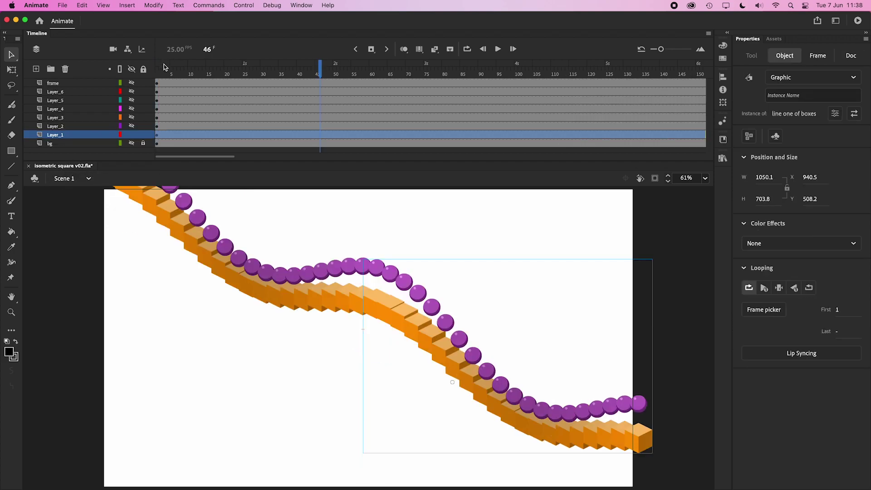
pyautogui.click(131, 69)
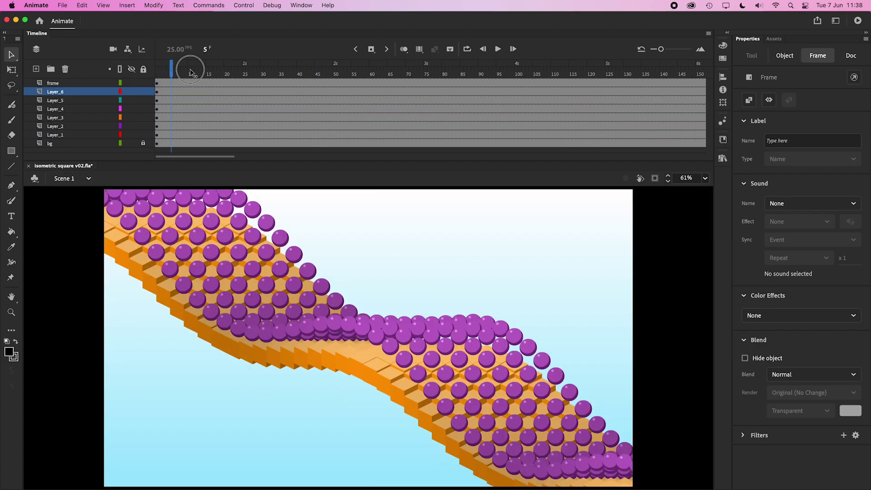
pyautogui.moveTo(320, 71)
pyautogui.mouseDown()
pyautogui.moveTo(300, 70)
pyautogui.moveTo(597, 73)
pyautogui.mouseUp()
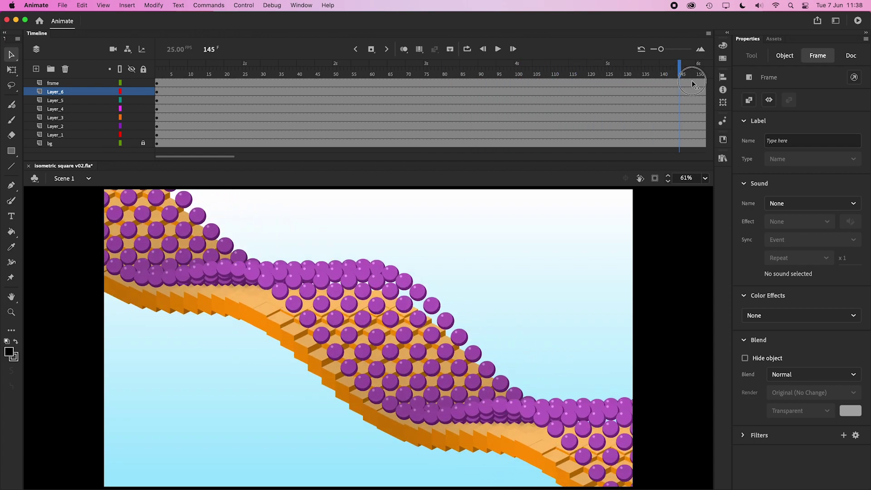
pyautogui.moveTo(456, 98); pyautogui.dragTo(271, 95)
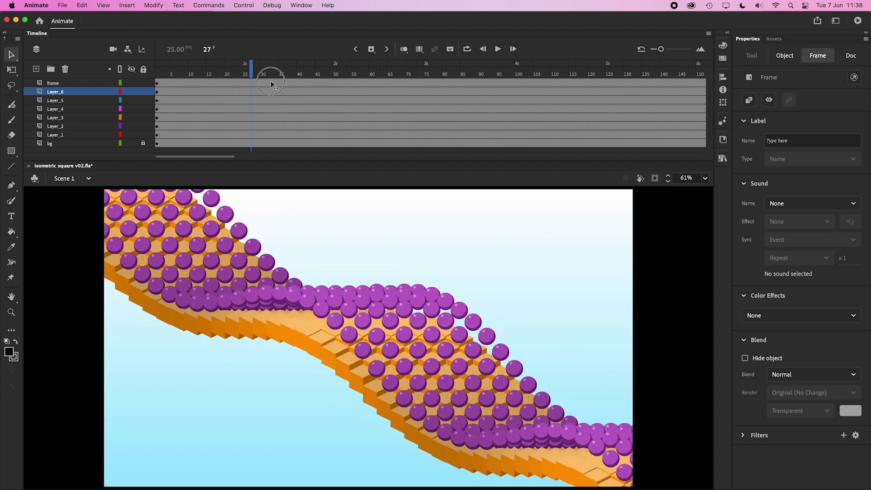
pyautogui.moveTo(390, 81); pyautogui.dragTo(627, 76)
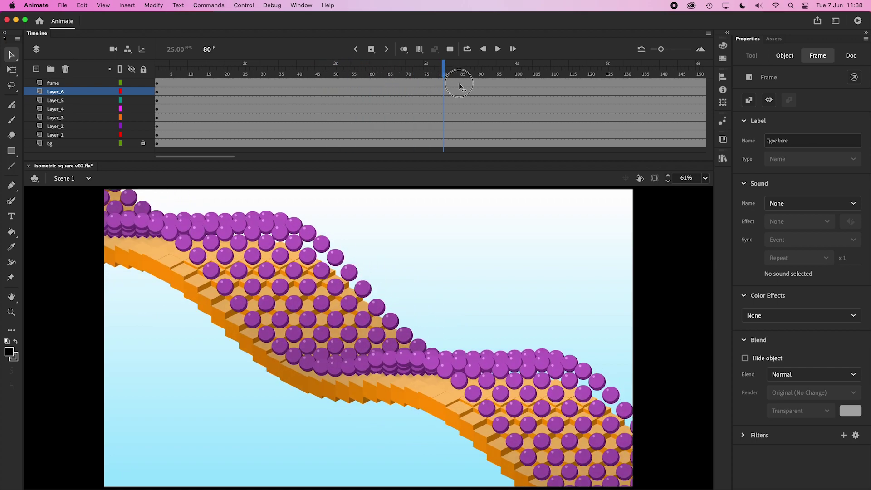
pyautogui.moveTo(544, 83)
pyautogui.mouseDown()
pyautogui.moveTo(295, 99)
pyautogui.moveTo(714, 88)
pyautogui.moveTo(131, 80)
pyautogui.moveTo(227, 90)
pyautogui.moveTo(158, 82)
pyautogui.mouseUp()
# - At frame 1, show only Layer_1, then enter line one of boxes and cube1
pyautogui.click(408, 327)
pyautogui.click(133, 70)
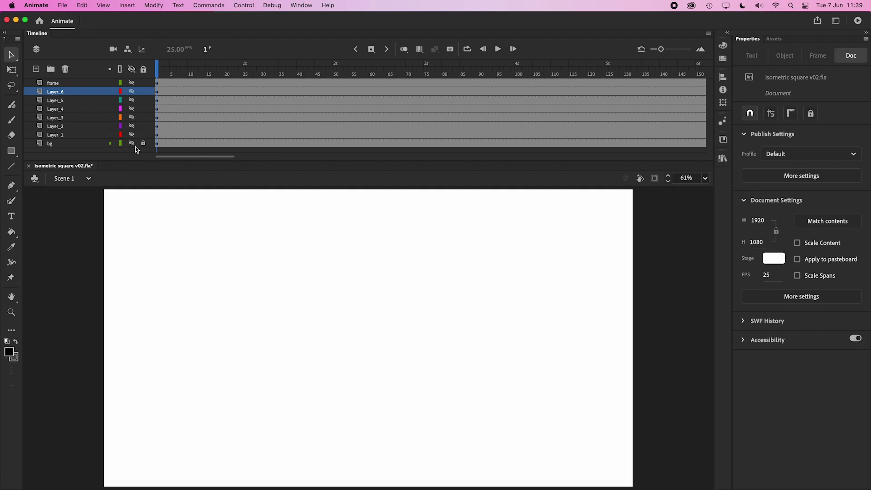
pyautogui.click(131, 136)
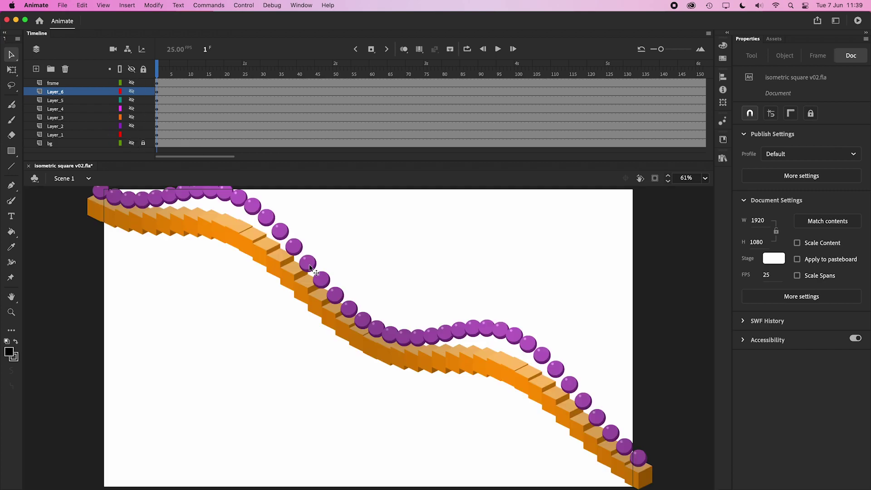
pyautogui.doubleClick(377, 341)
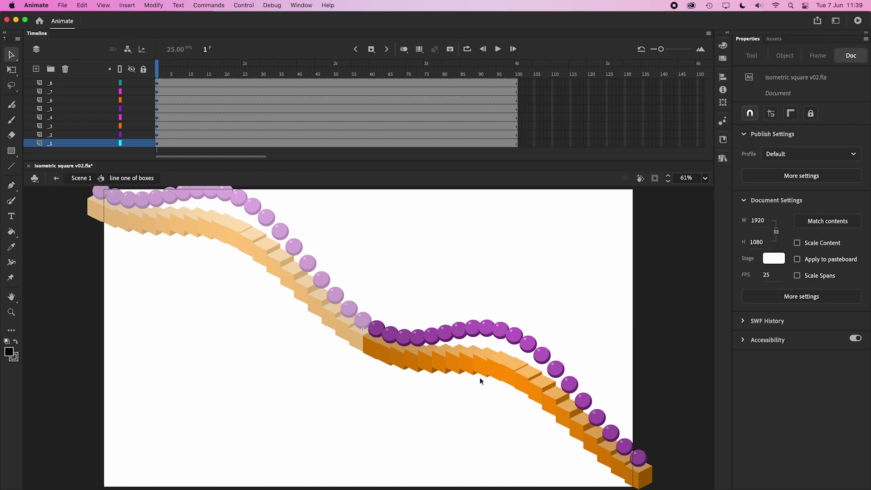
pyautogui.click(369, 343)
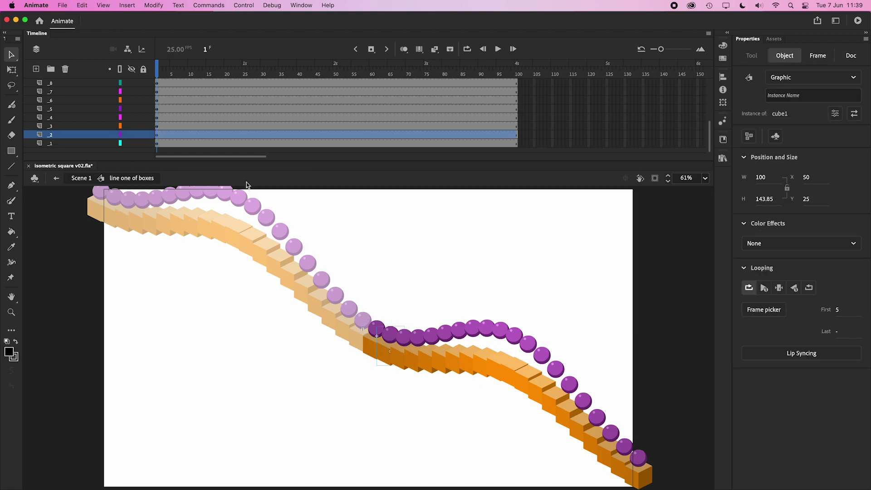
pyautogui.doubleClick(376, 342)
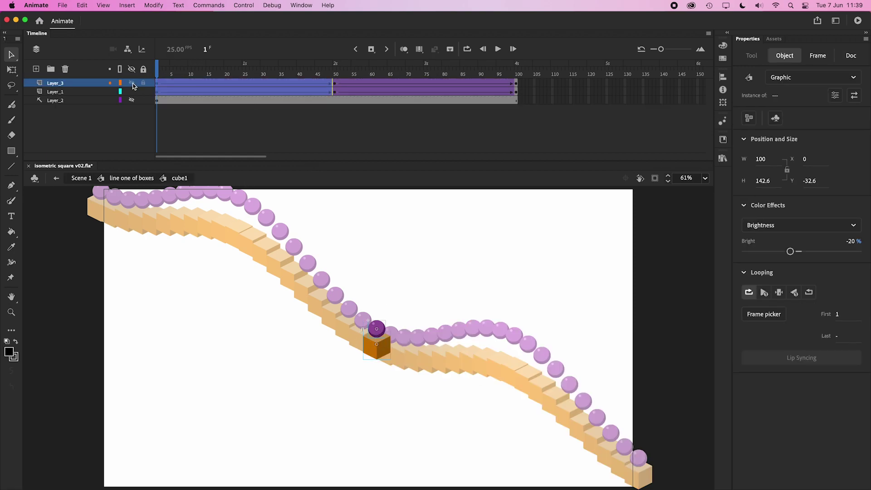
# - Select Layer_1 and Layer_3 and set them as Guide layers
pyautogui.click(87, 92)
pyautogui.keyDown('shift'); pyautogui.click(75, 83); pyautogui.keyUp('shift')
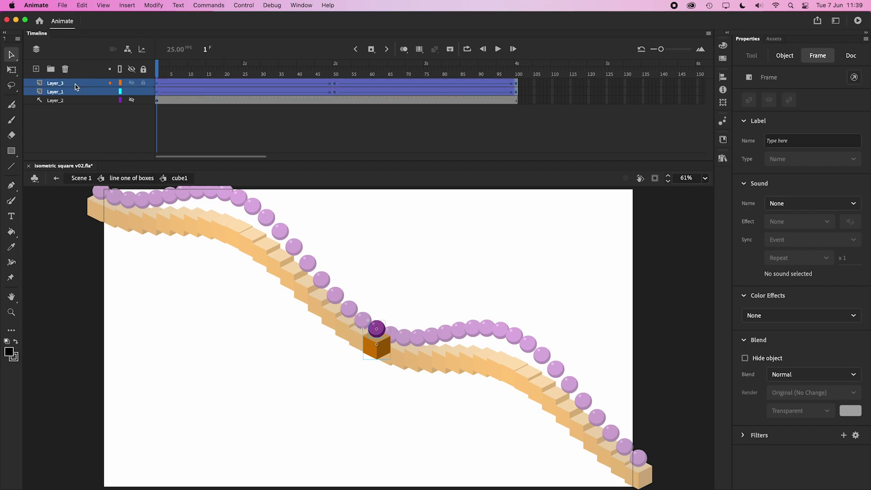
pyautogui.rightClick(69, 89)
pyautogui.click(91, 233)
pyautogui.click(55, 100)
pyautogui.rightClick(72, 103)
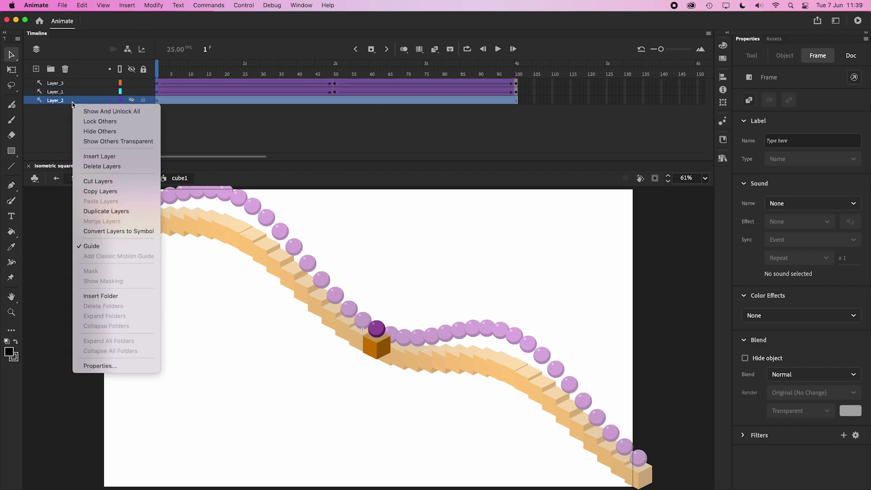
# - Finish the guide setting, return to line one of boxes at frame 19, and outline other layers
pyautogui.click(108, 248)
pyautogui.doubleClick(90, 255)
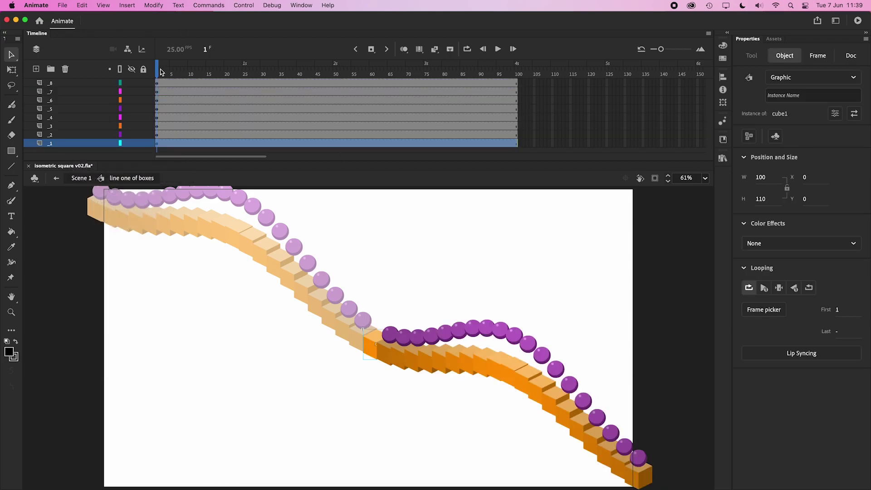
pyautogui.moveTo(161, 71); pyautogui.dragTo(225, 74)
pyautogui.click(377, 343)
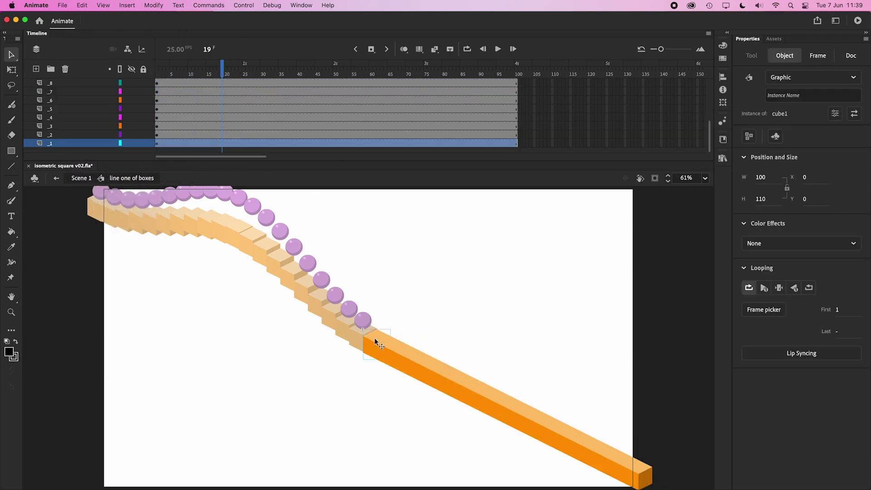
pyautogui.scroll(1, 376, 341)
pyautogui.scroll(1, 376, 342)
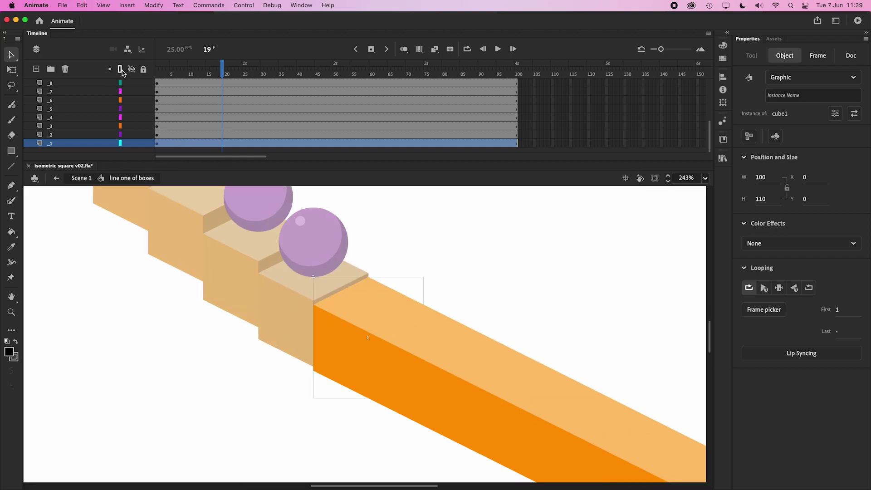
pyautogui.click(121, 69)
pyautogui.scroll(-1, 409, 321)
# - Select cube outlines along the row to compare their alignment
pyautogui.click(410, 322)
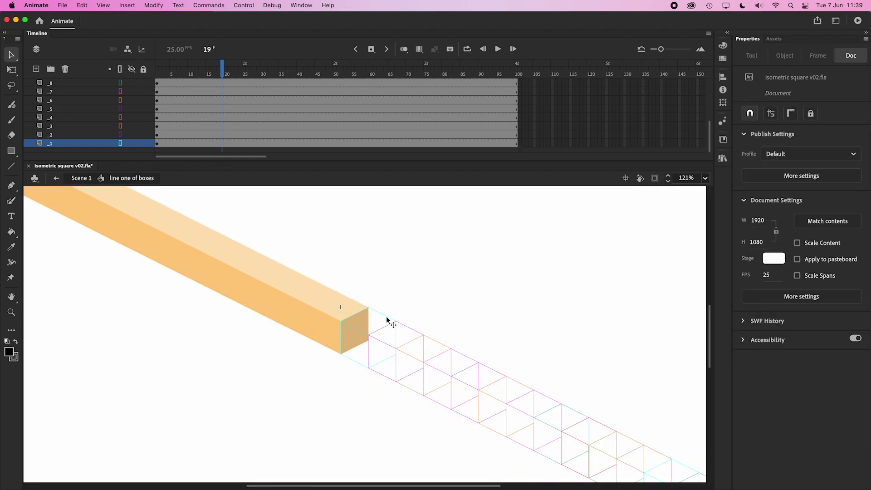
pyautogui.click(388, 320)
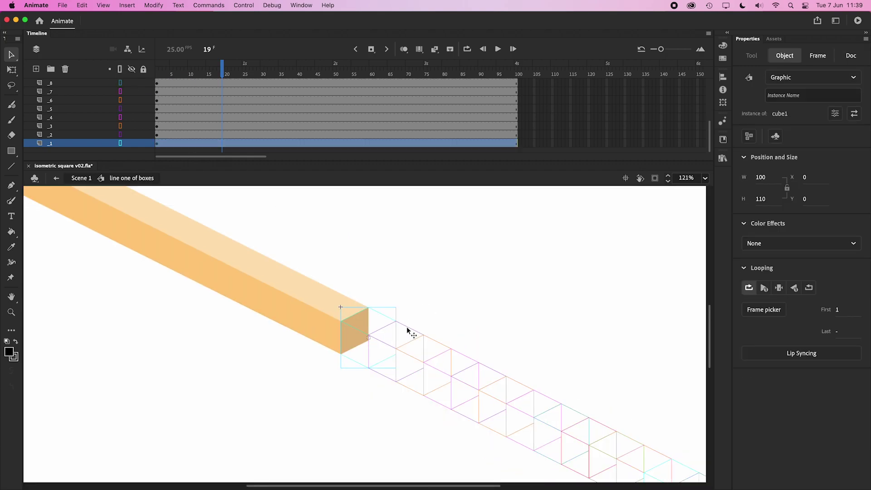
pyautogui.click(501, 373)
pyautogui.click(519, 387)
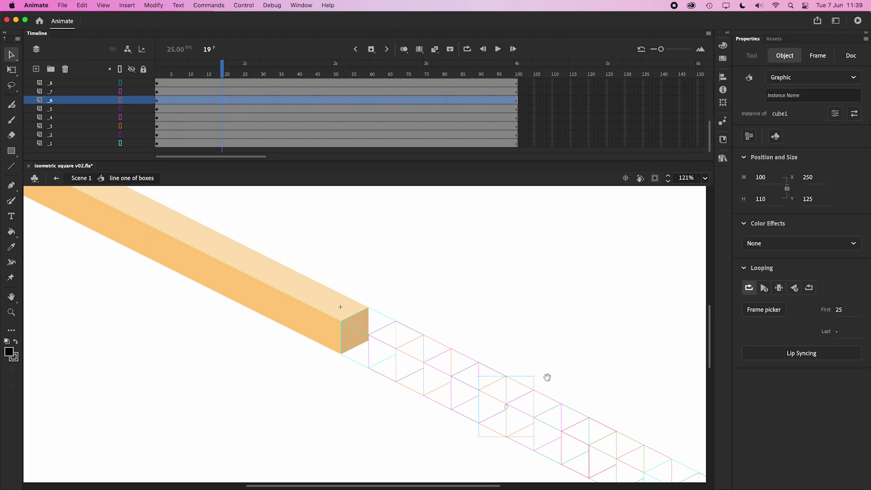
pyautogui.moveTo(535, 386); pyautogui.dragTo(504, 320)
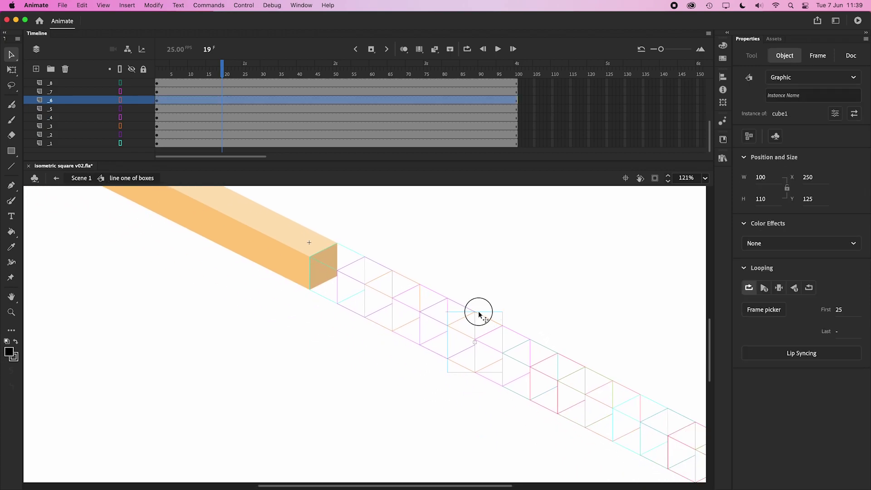
# - Check Edit Snapping, nudge the cube to X 250, Y 125, and restore solid layers
pyautogui.press('super+slash')
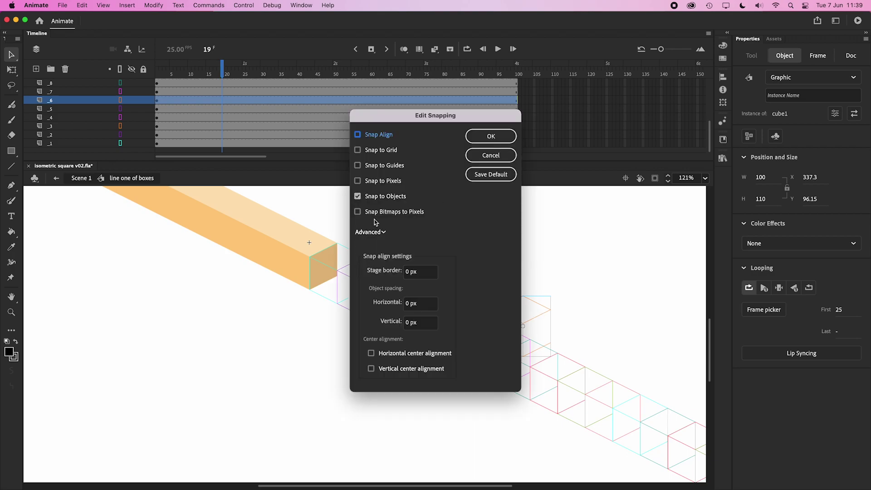
pyautogui.click(491, 136)
pyautogui.moveTo(525, 300); pyautogui.dragTo(476, 313)
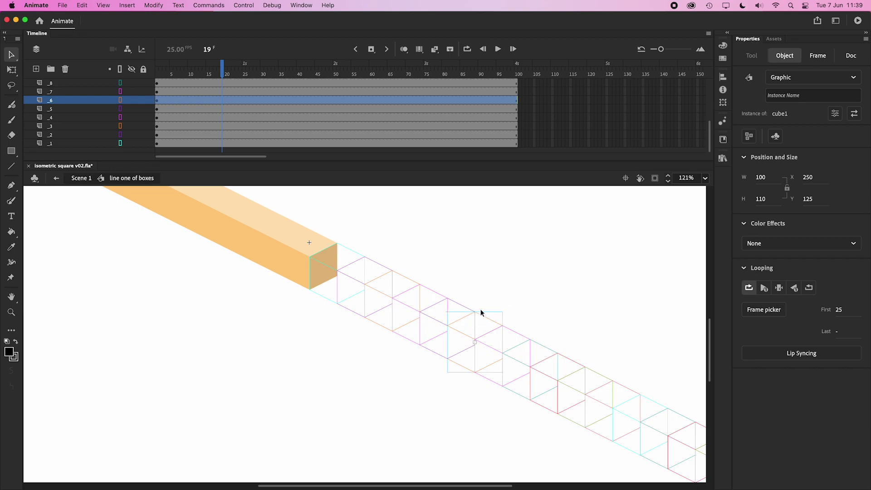
pyautogui.scroll(4, 481, 313)
pyautogui.scroll(3, 371, 247)
pyautogui.moveTo(391, 324); pyautogui.dragTo(418, 377)
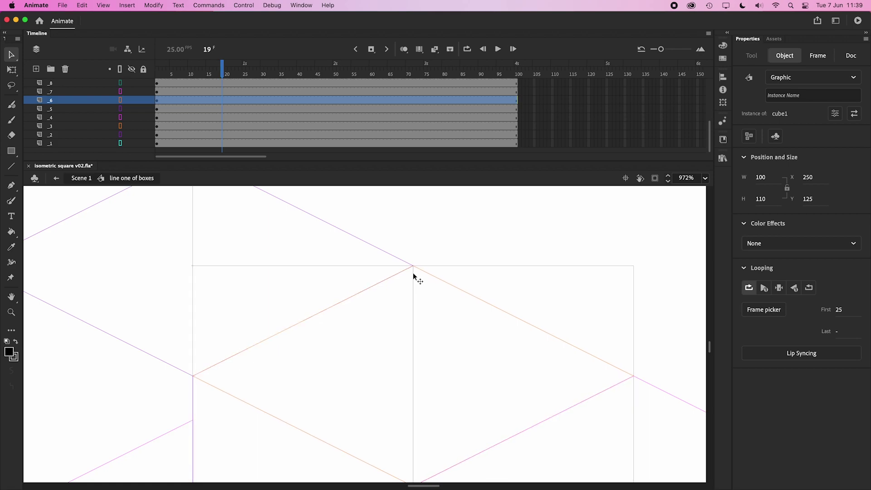
pyautogui.scroll(-7, 411, 274)
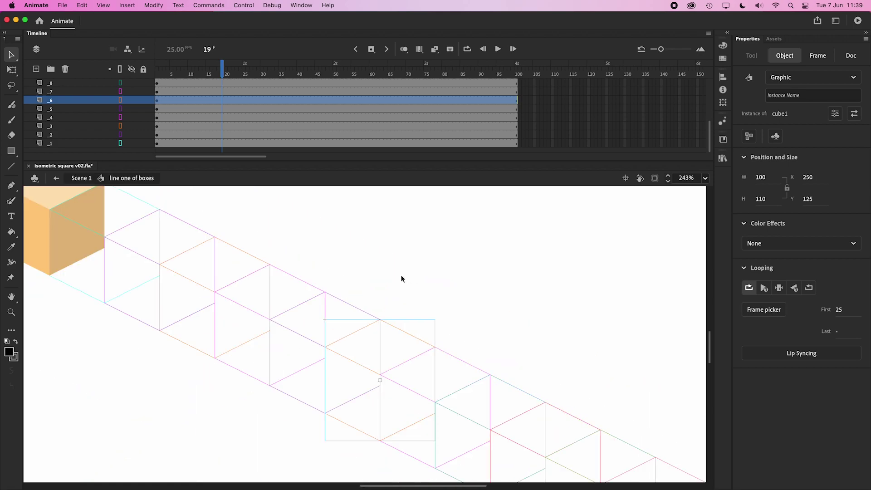
pyautogui.click(120, 69)
pyautogui.scroll(-5, 367, 320)
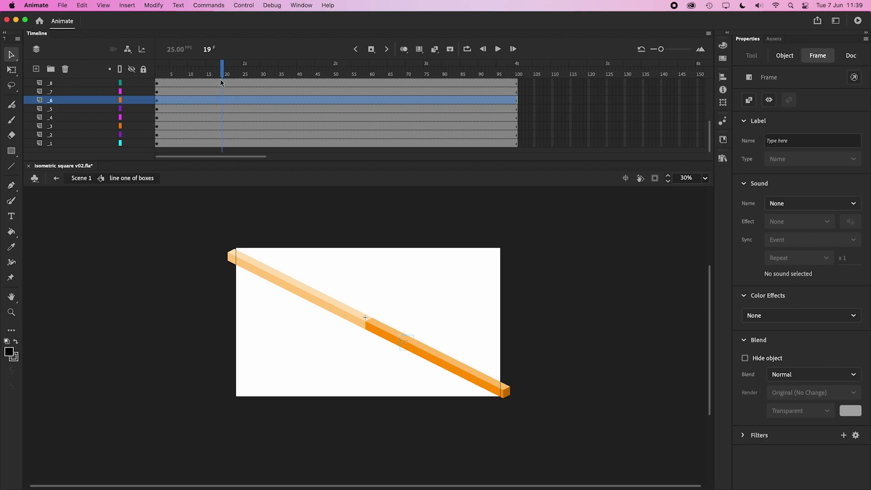
pyautogui.scroll(5, 463, 348)
pyautogui.scroll(5, 435, 341)
# - Open cube1 and its nested inside cube 01 symbol, inspect layer properties, and return to cube1
pyautogui.doubleClick(356, 334)
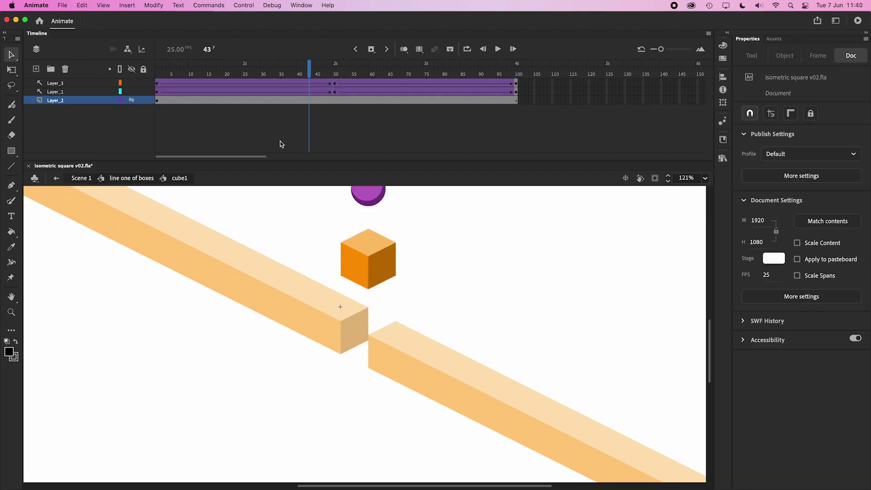
pyautogui.click(158, 74)
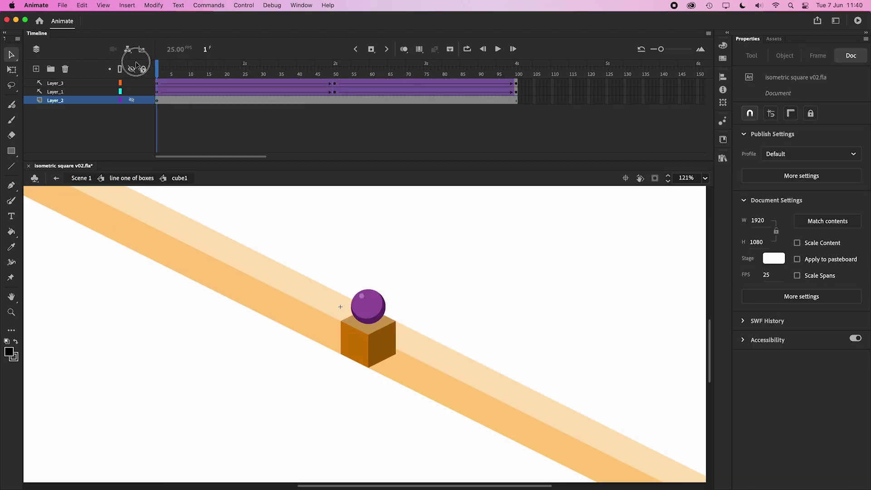
pyautogui.doubleClick(371, 338)
pyautogui.click(367, 328)
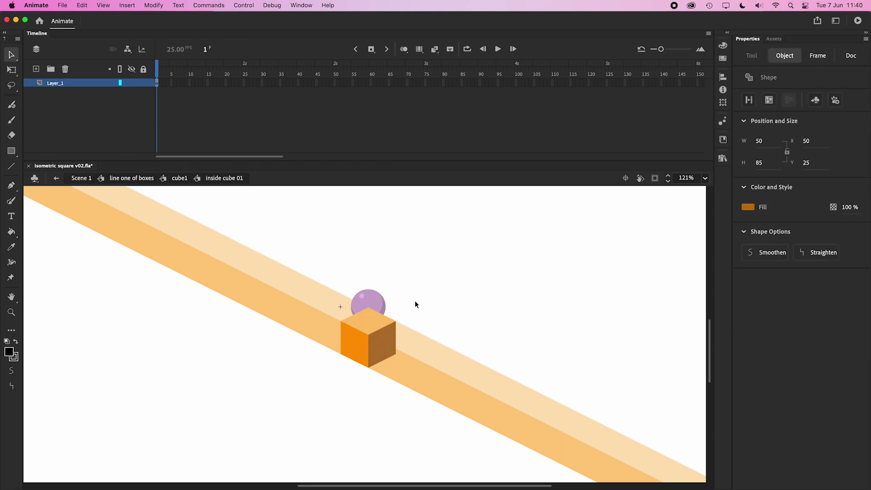
pyautogui.click(120, 84)
pyautogui.doubleClick(120, 83)
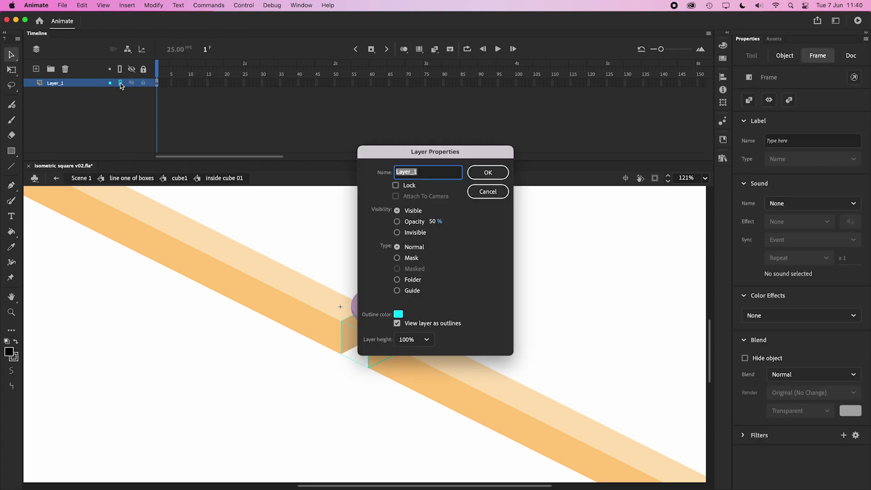
pyautogui.click(477, 194)
pyautogui.doubleClick(233, 217)
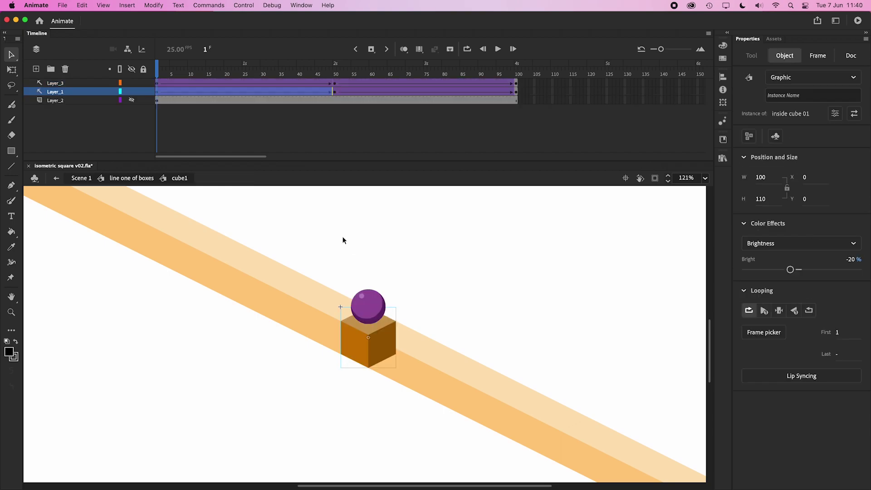
# - Scrub the cube and ball animation, select Layer_2, and preview then close a test movie
pyautogui.moveTo(162, 70); pyautogui.dragTo(212, 71)
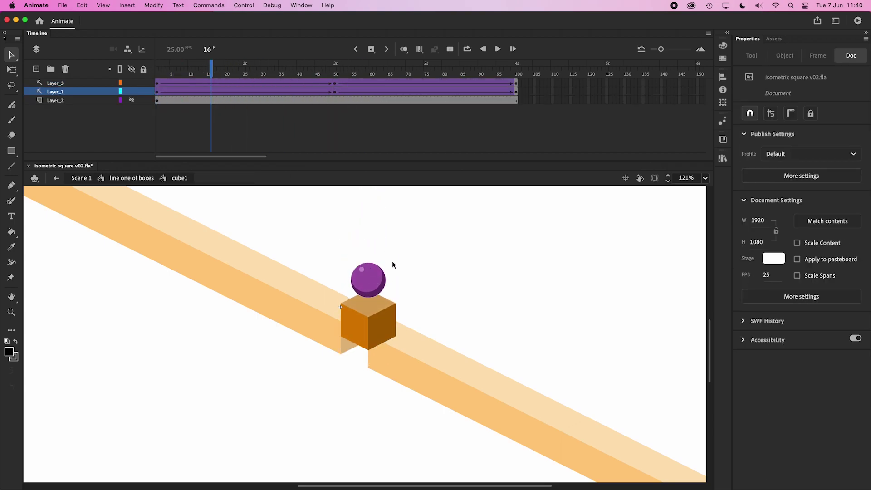
pyautogui.scroll(-5, 392, 261)
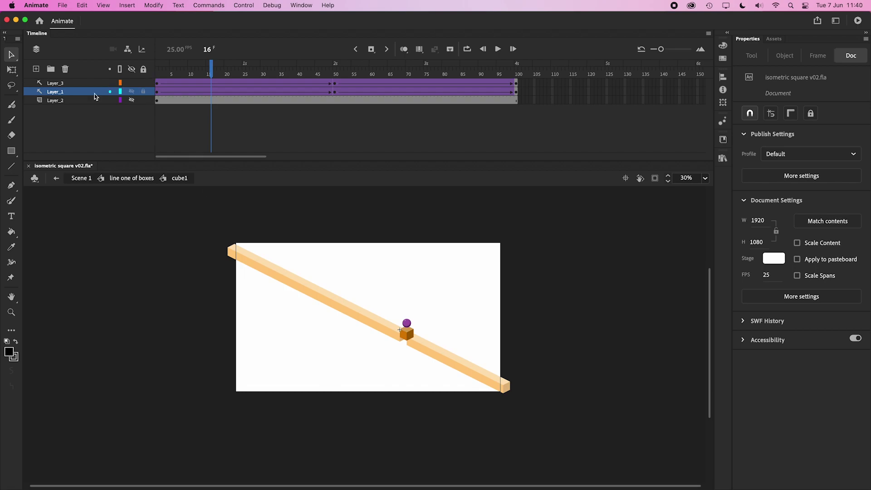
pyautogui.click(69, 101)
pyautogui.press('super+Return')
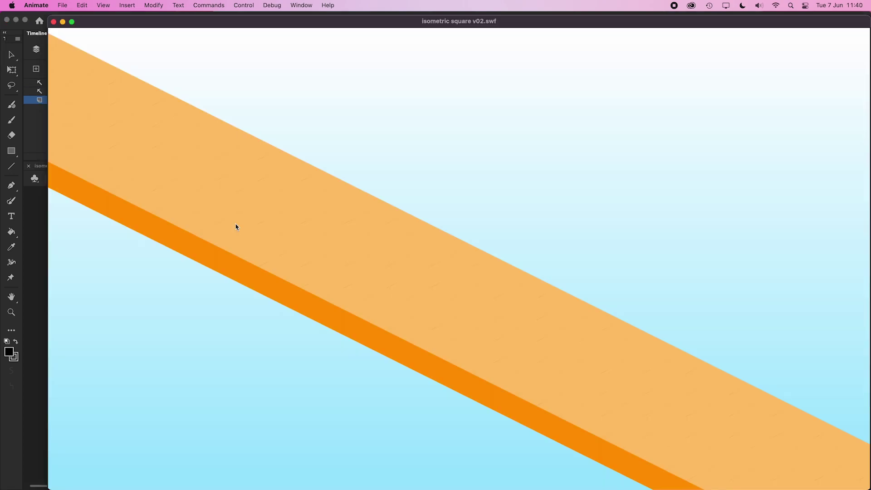
pyautogui.click(53, 22)
# - Set Layer_2 to Guide in cube1, and switch Guide off for Layer_1 and Layer_3
pyautogui.rightClick(80, 101)
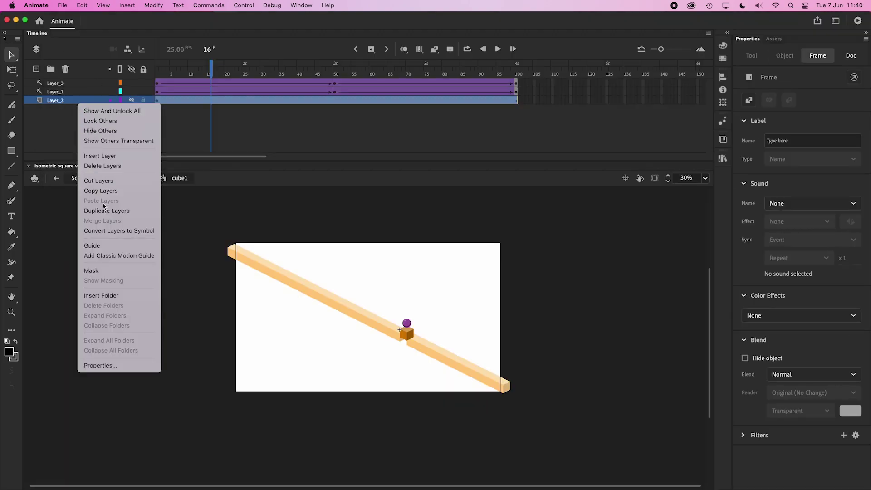
pyautogui.click(91, 245)
pyautogui.click(72, 91)
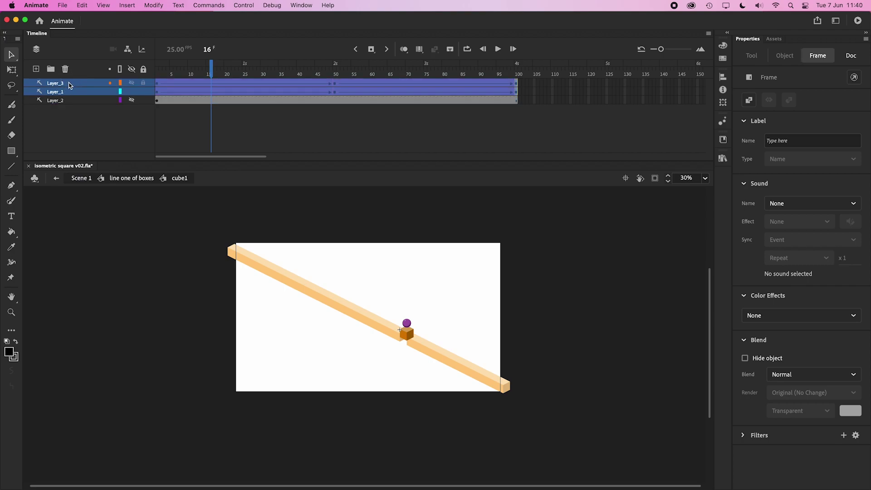
pyautogui.rightClick(72, 83)
pyautogui.click(106, 232)
pyautogui.click(227, 224)
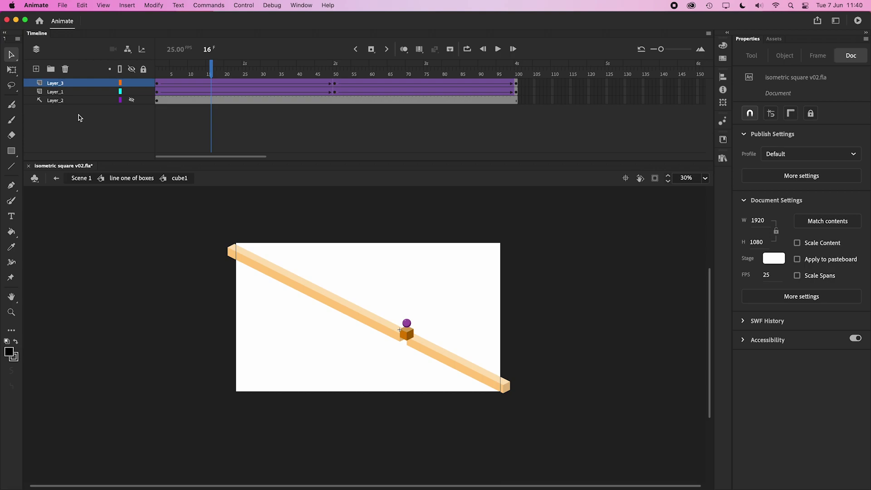
# - Go back to Scene 1 and run Test Movie to export the wave as an SWF
pyautogui.click(82, 178)
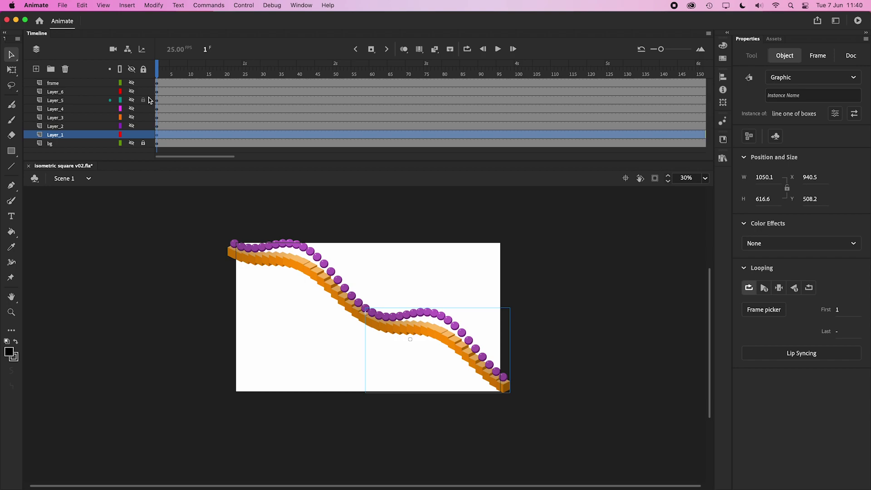
pyautogui.press('super+Return')
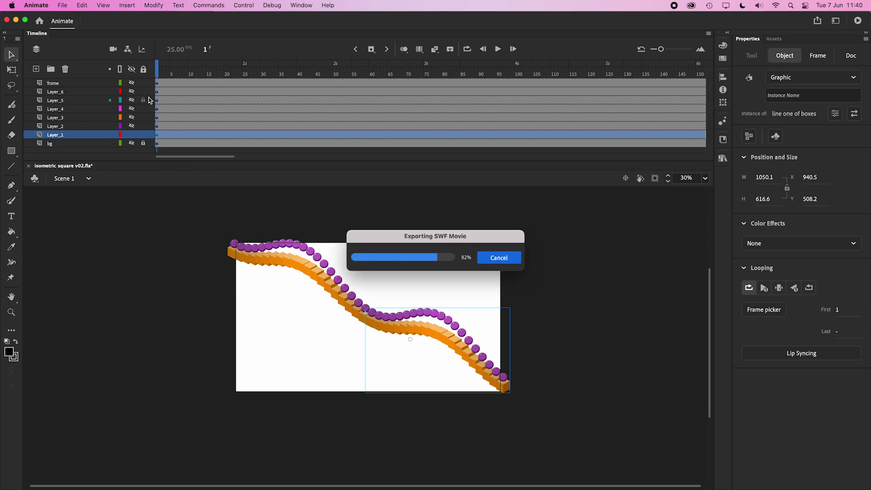